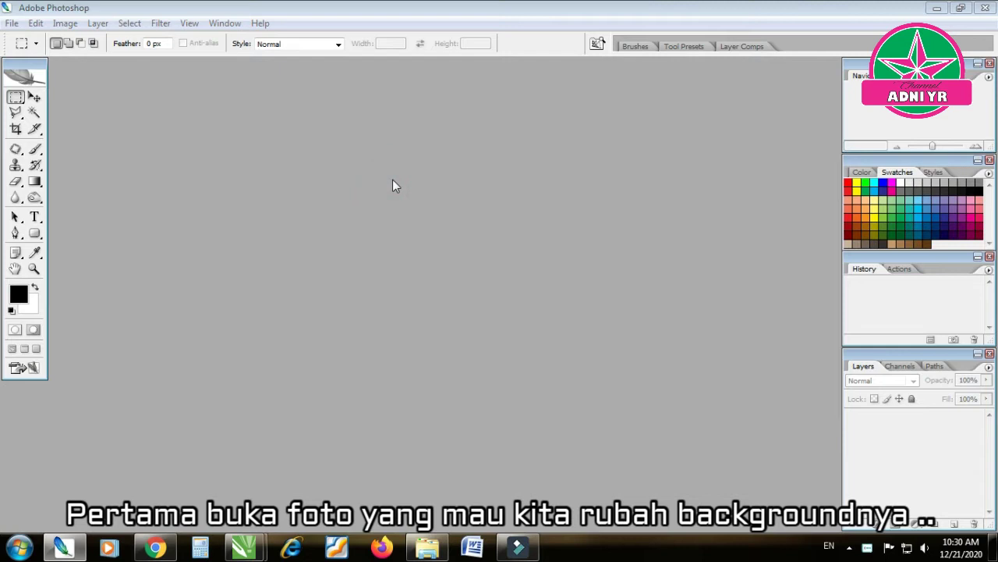
# Open the portrait photo of the young man in the red jacket from My Documents and enlarge its window around the image.
pyautogui.doubleClick(393, 186)
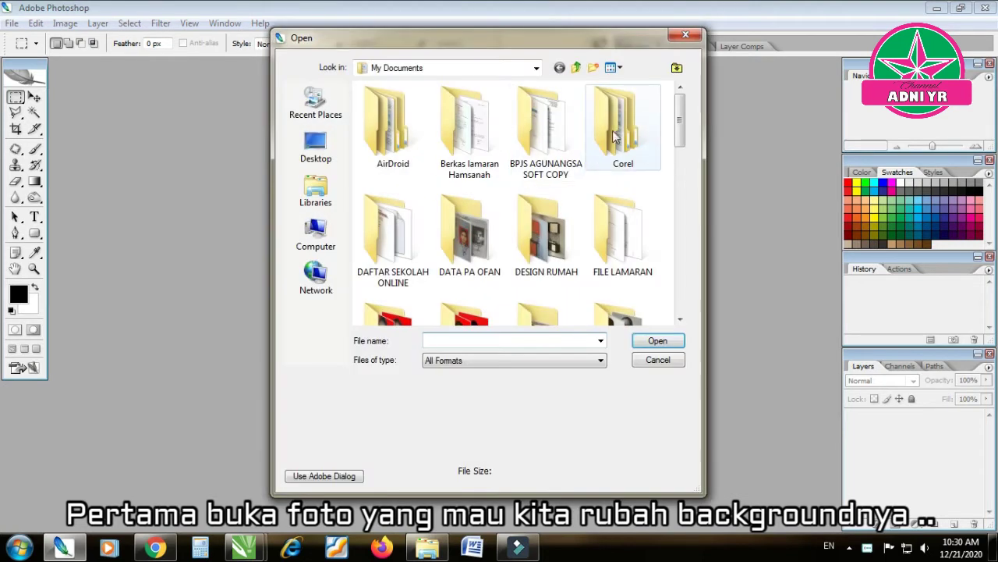
pyautogui.moveTo(680, 109); pyautogui.dragTo(680, 287)
pyautogui.click(396, 250)
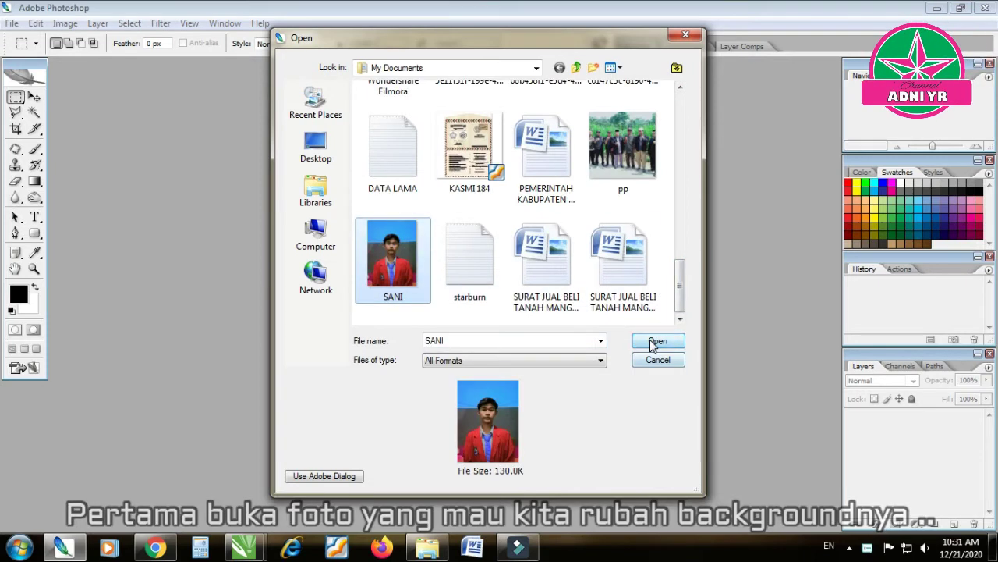
pyautogui.click(658, 341)
pyautogui.moveTo(206, 69); pyautogui.dragTo(360, 59)
pyautogui.press('v')
pyautogui.moveTo(558, 444); pyautogui.dragTo(587, 462)
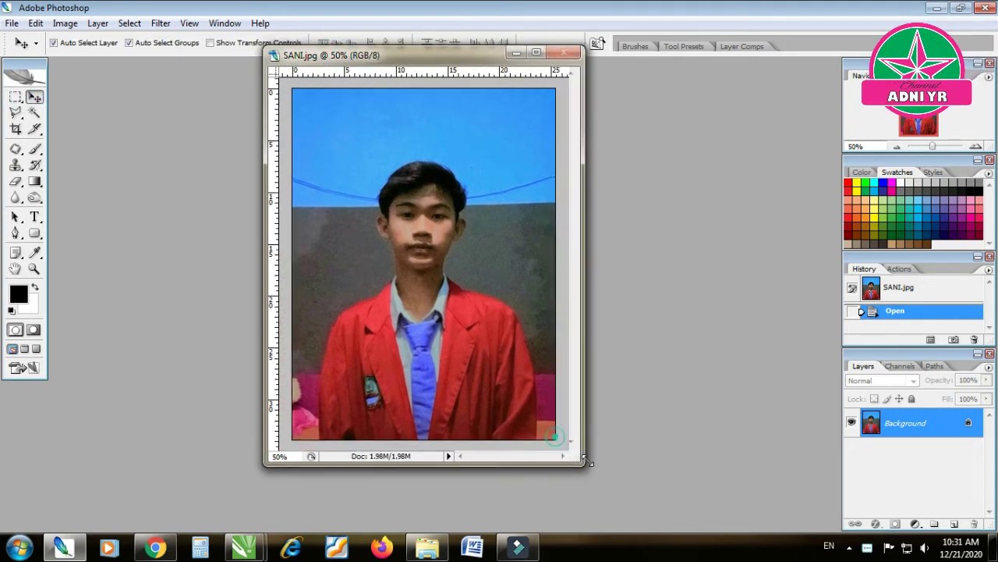
# Crop the photo closer around the head and torso, rotating the crop frame slightly counterclockwise to straighten the leaning body.
pyautogui.click(16, 129)
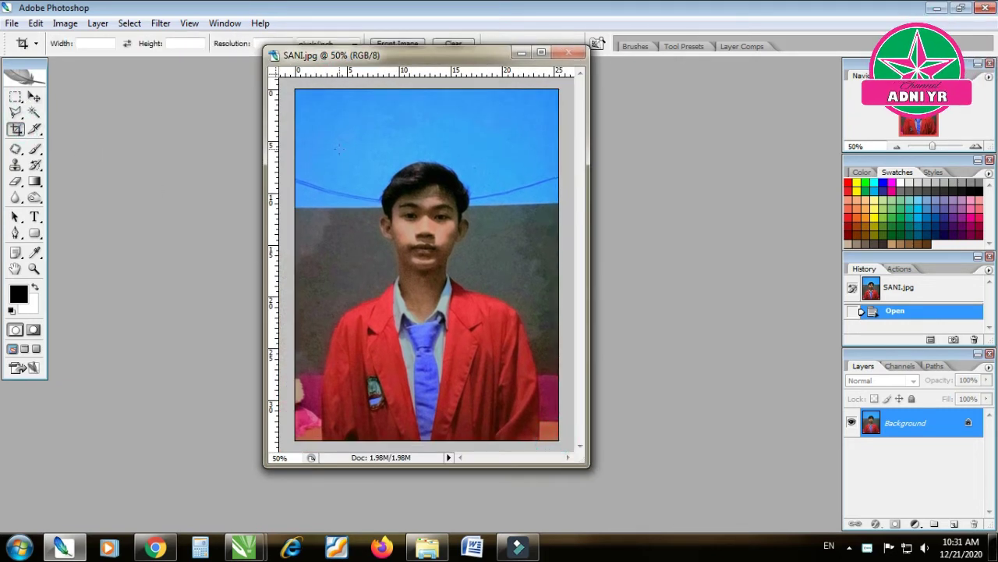
pyautogui.moveTo(508, 401); pyautogui.dragTo(521, 441)
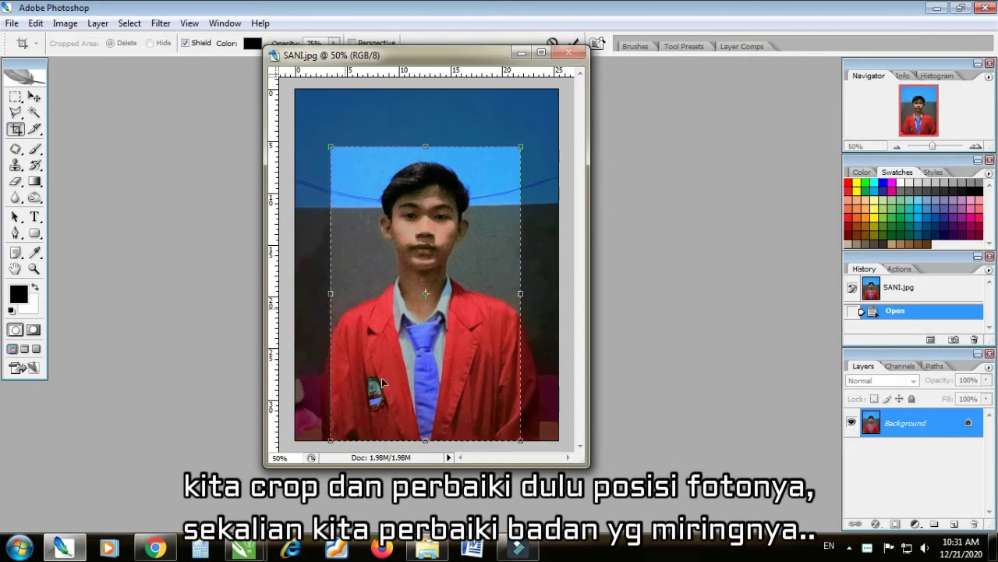
pyautogui.moveTo(426, 440); pyautogui.dragTo(435, 422)
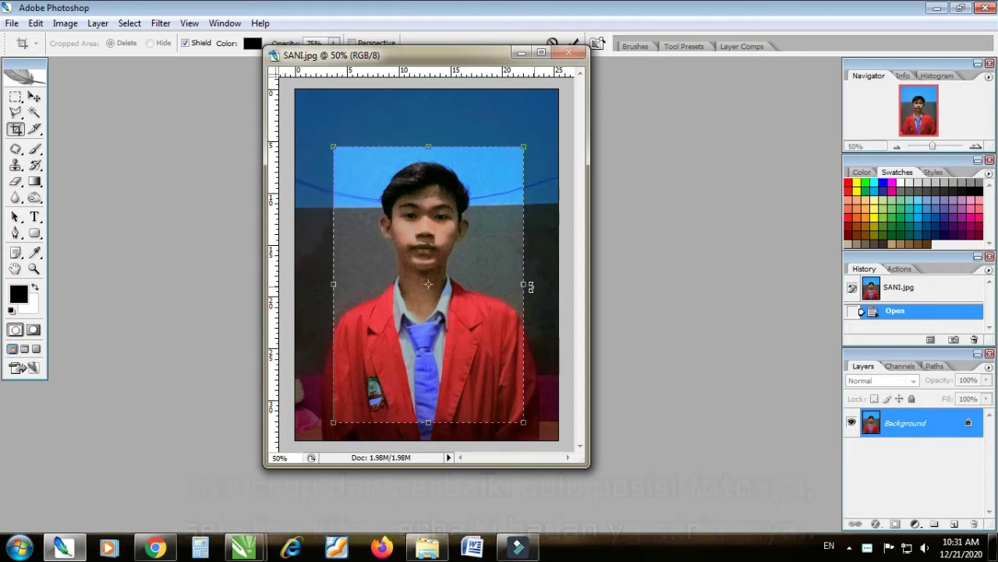
pyautogui.moveTo(522, 283); pyautogui.dragTo(516, 283)
pyautogui.moveTo(431, 422); pyautogui.dragTo(424, 413)
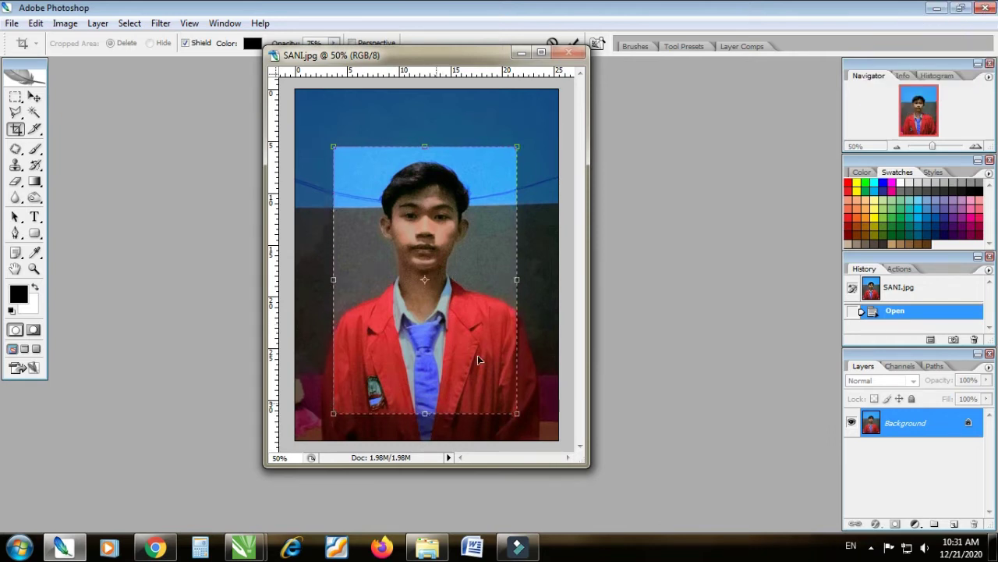
pyautogui.moveTo(553, 140); pyautogui.dragTo(554, 133)
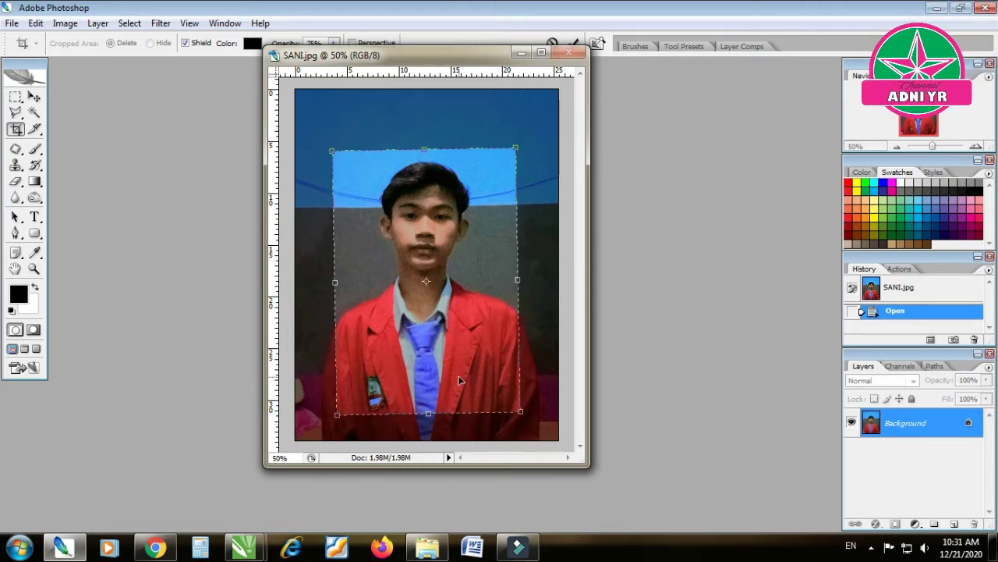
pyautogui.press('Return')
pyautogui.moveTo(394, 53); pyautogui.dragTo(323, 79)
pyautogui.click(34, 97)
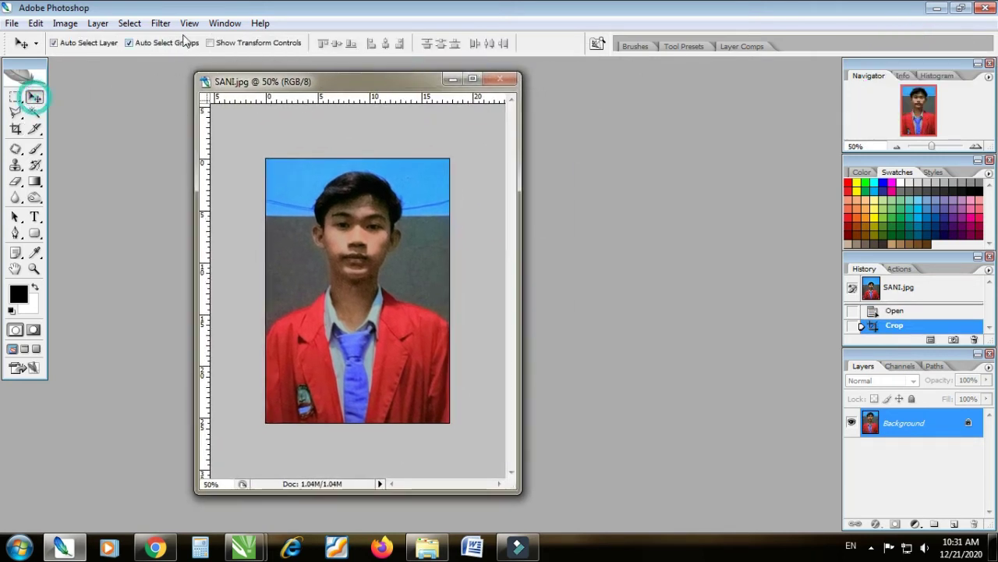
# Apply the Liquify filter with a brush size of 181, pushing both jacket shoulders into an even shape.
pyautogui.click(161, 23)
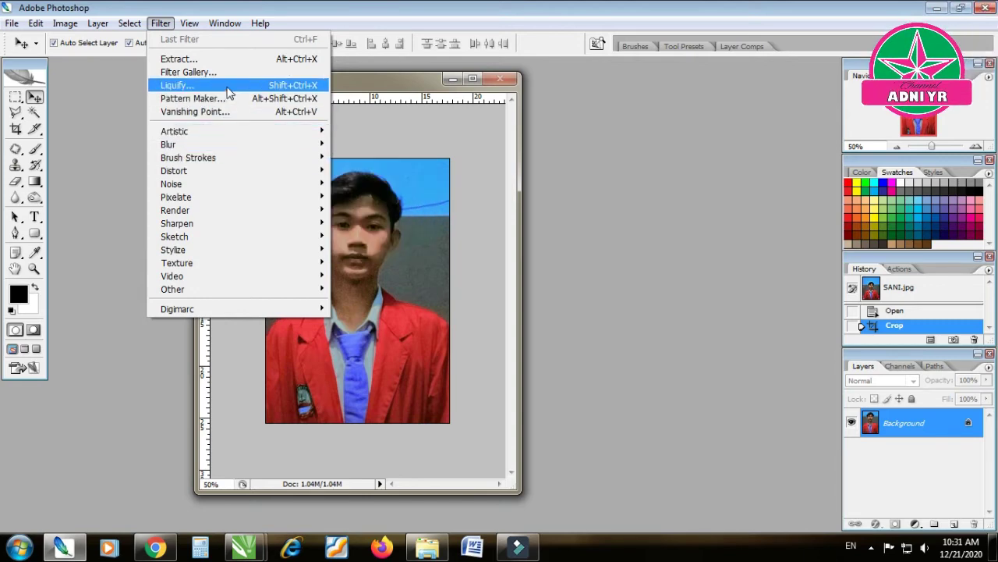
pyautogui.click(229, 92)
pyautogui.click(928, 136)
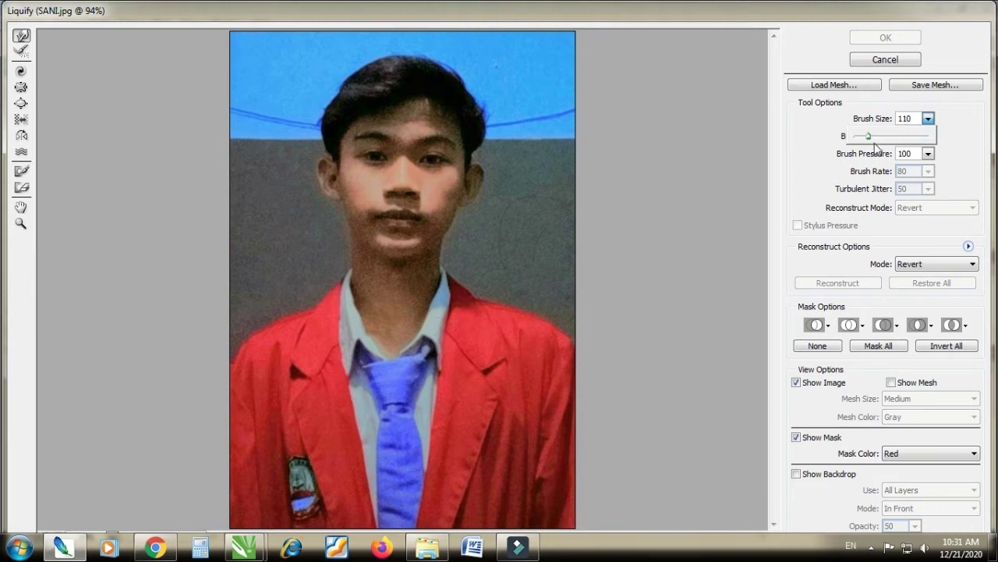
pyautogui.moveTo(871, 135); pyautogui.dragTo(879, 137)
pyautogui.moveTo(532, 306); pyautogui.dragTo(570, 342)
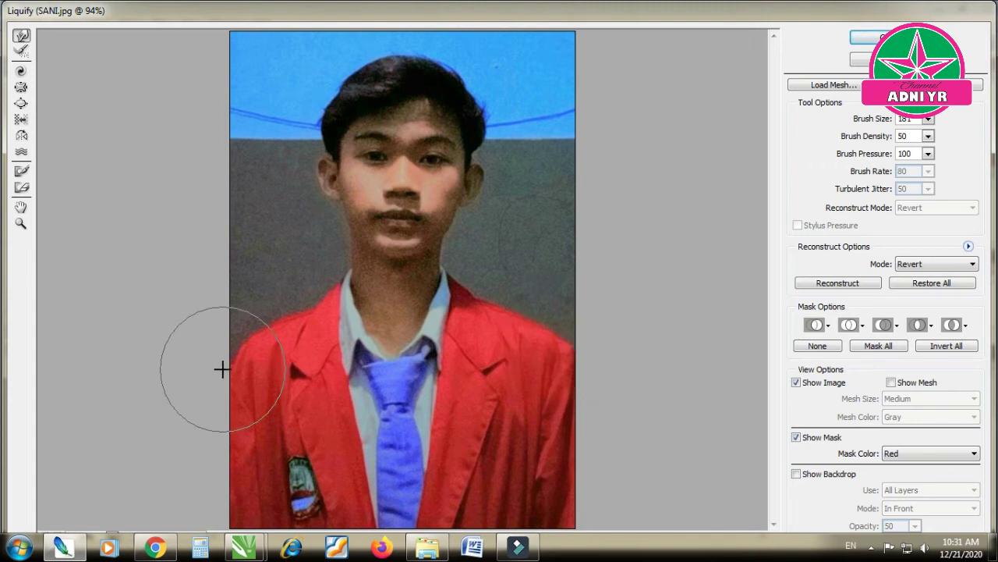
pyautogui.moveTo(248, 322)
pyautogui.mouseDown()
pyautogui.moveTo(283, 309)
pyautogui.moveTo(250, 334)
pyautogui.mouseUp()
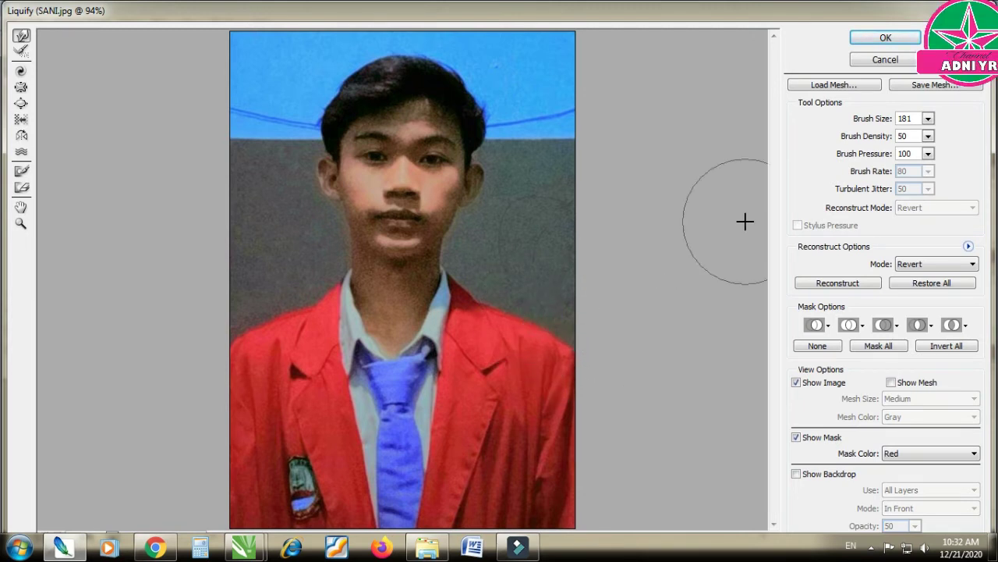
pyautogui.click(868, 38)
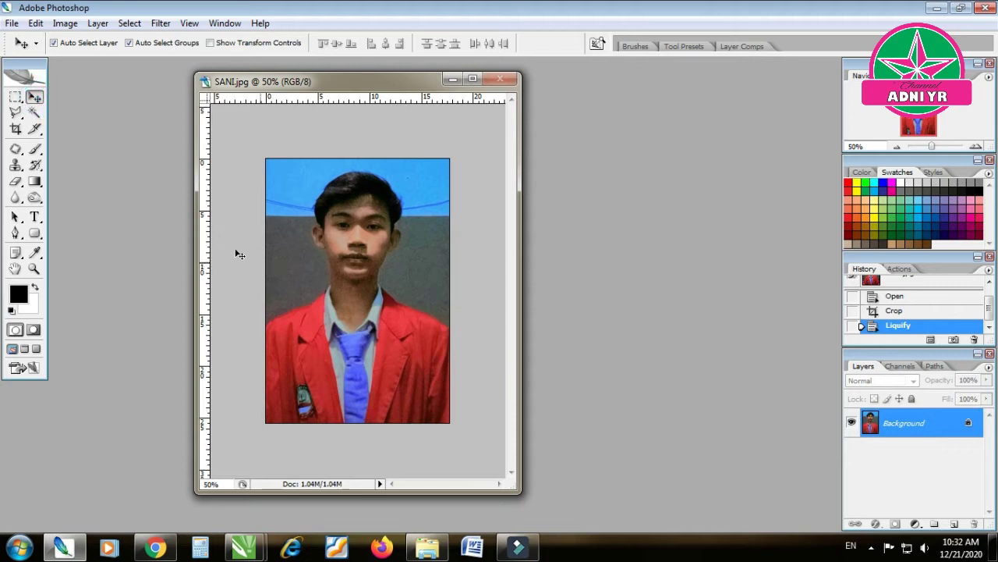
# At 100% zoom, begin a Polygonal Lasso outline at the photo's left edge, following the left shoulder, collar and neck to the jaw.
pyautogui.moveTo(196, 217); pyautogui.dragTo(90, 199)
pyautogui.moveTo(524, 493); pyautogui.dragTo(821, 512)
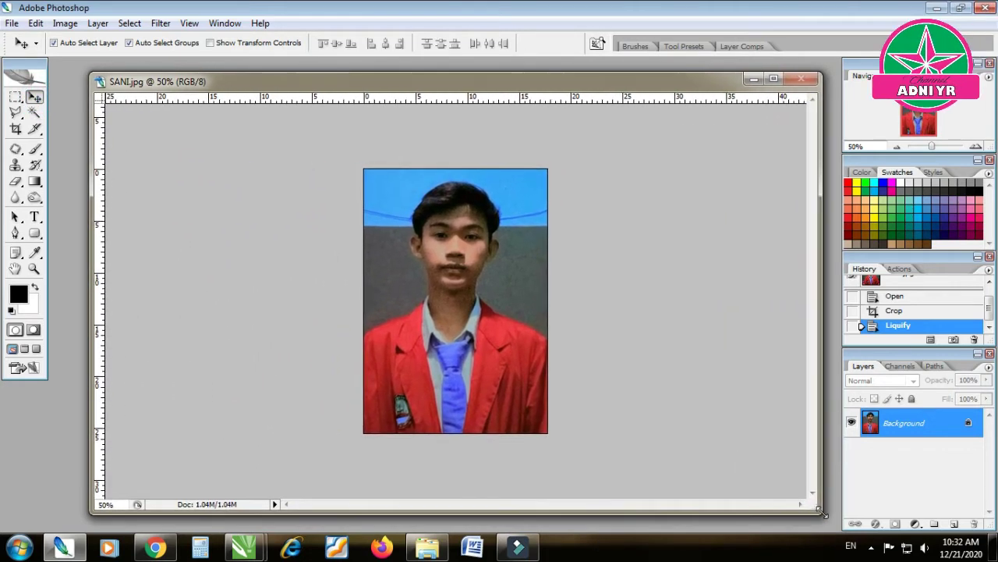
pyautogui.click(975, 147)
pyautogui.click(975, 147)
pyautogui.click(975, 147)
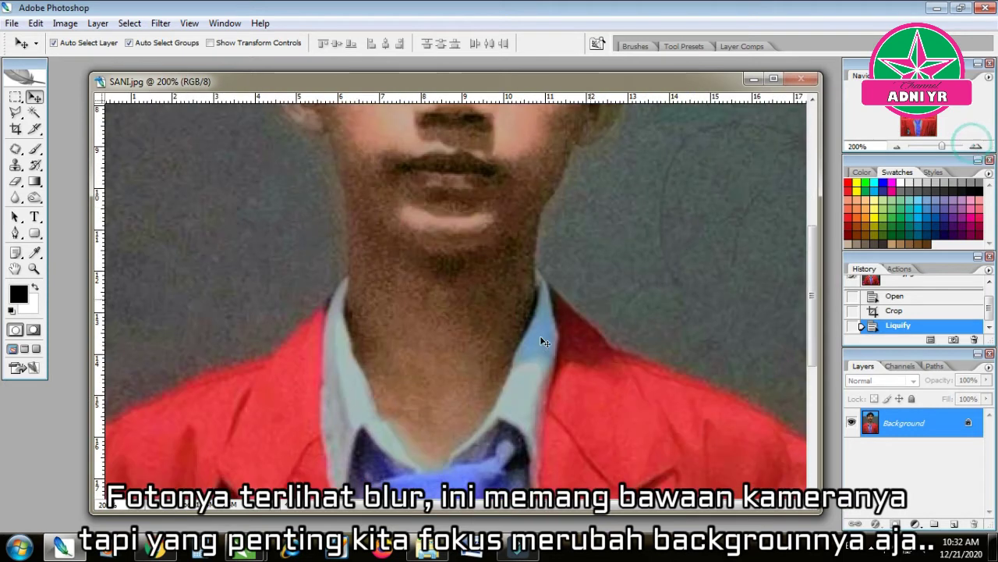
pyautogui.scroll(-1, 554, 334)
pyautogui.click(897, 147)
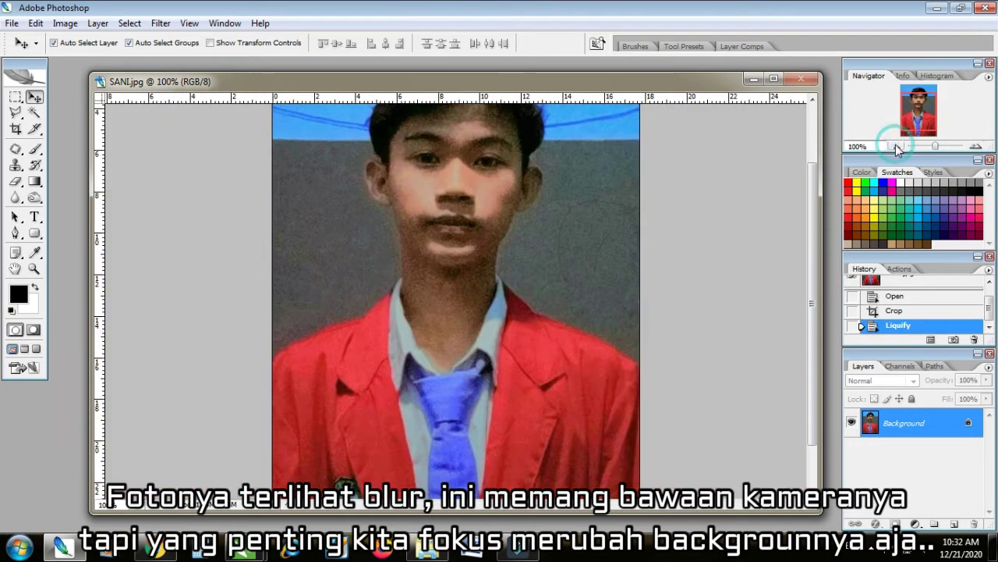
pyautogui.press('l')
pyautogui.scroll(1, 456, 301)
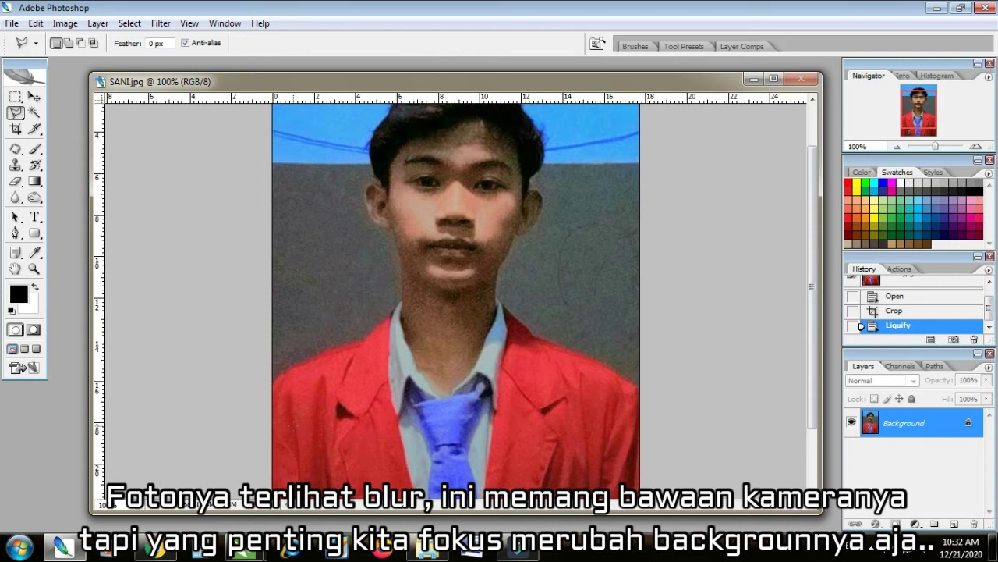
pyautogui.scroll(-1, 288, 459)
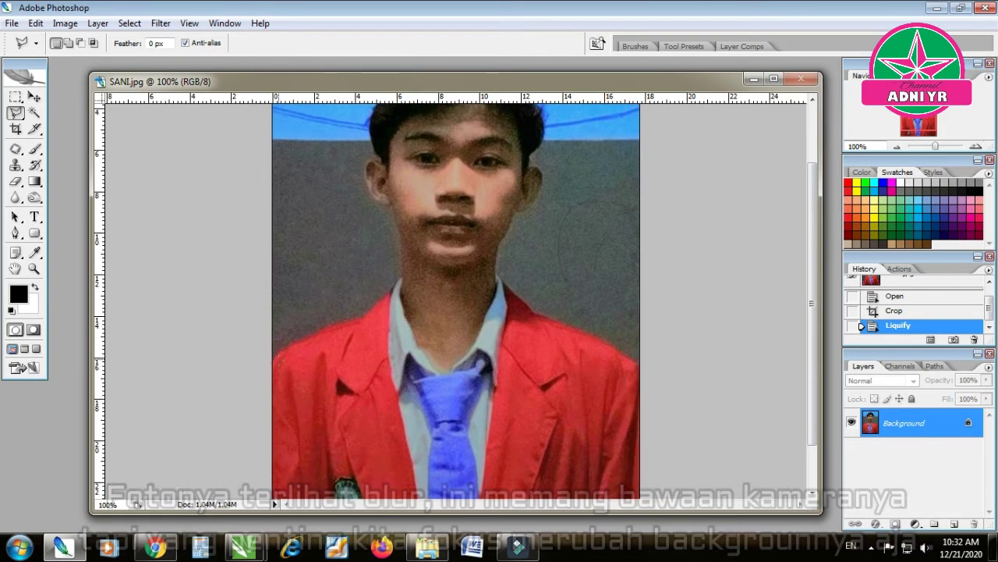
pyautogui.click(271, 359)
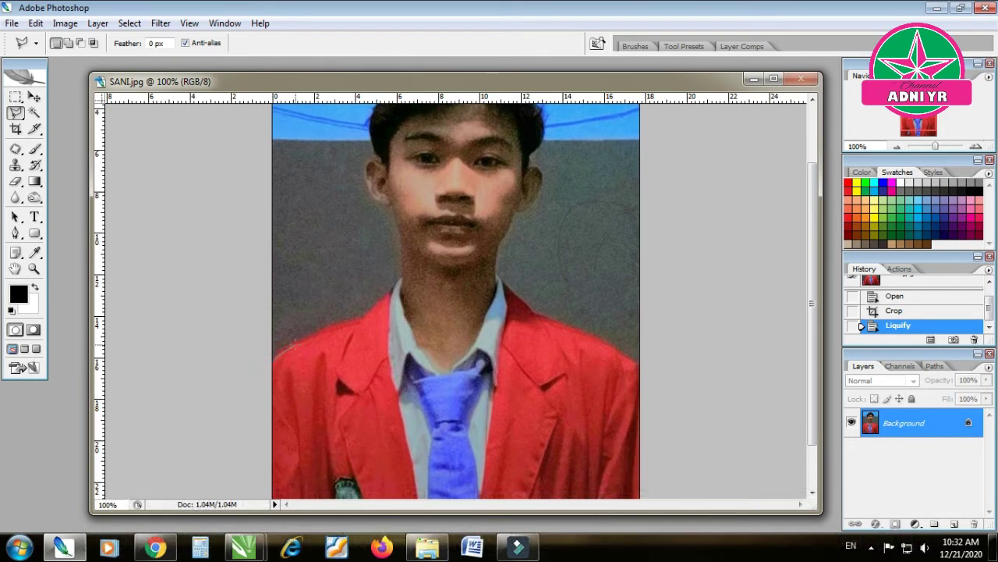
pyautogui.click(302, 343)
pyautogui.click(335, 330)
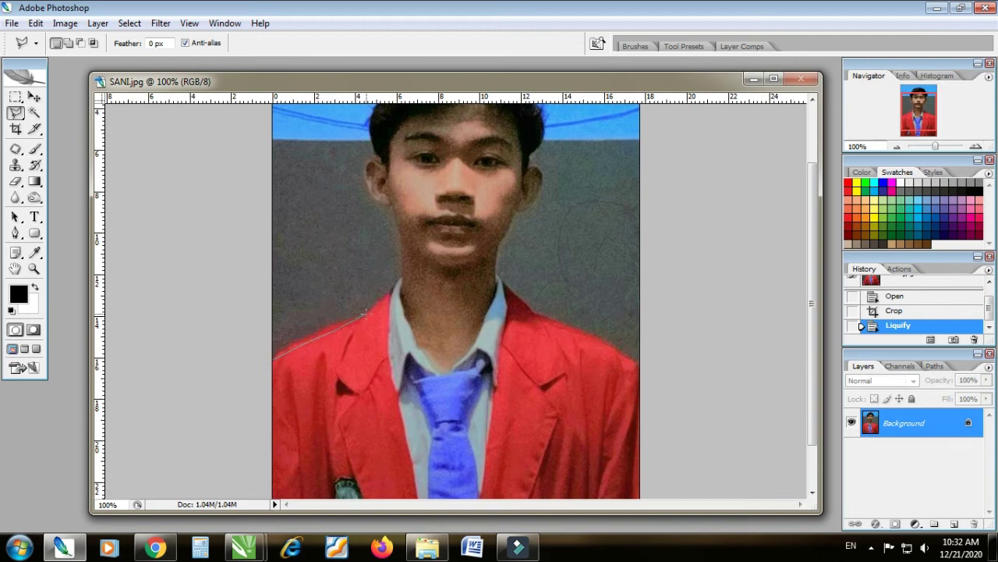
pyautogui.click(369, 312)
pyautogui.click(397, 279)
pyautogui.click(400, 276)
pyautogui.click(401, 271)
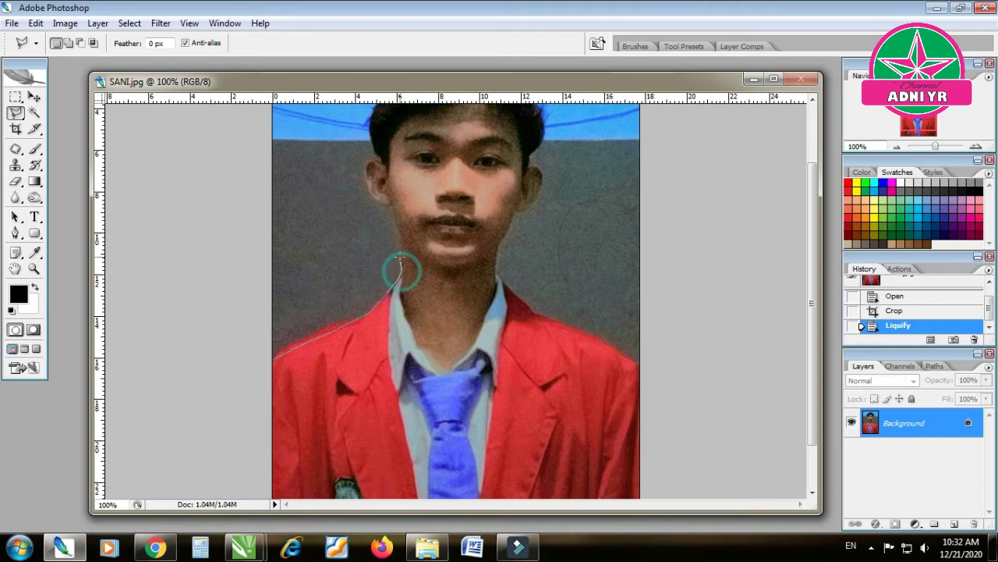
pyautogui.click(400, 242)
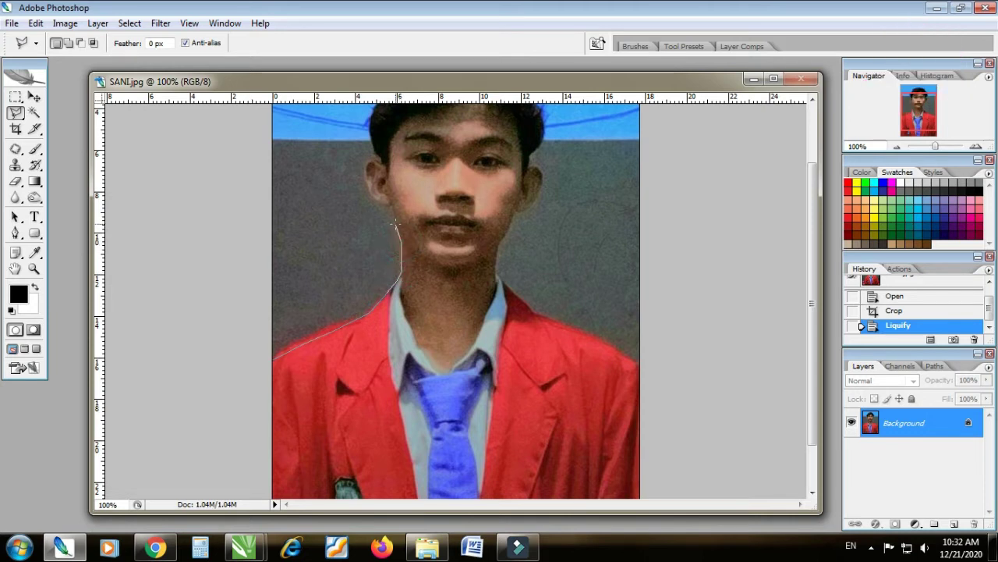
# Continue the lasso outline around the ear on the photo's left side up to the hairline.
pyautogui.click(386, 203)
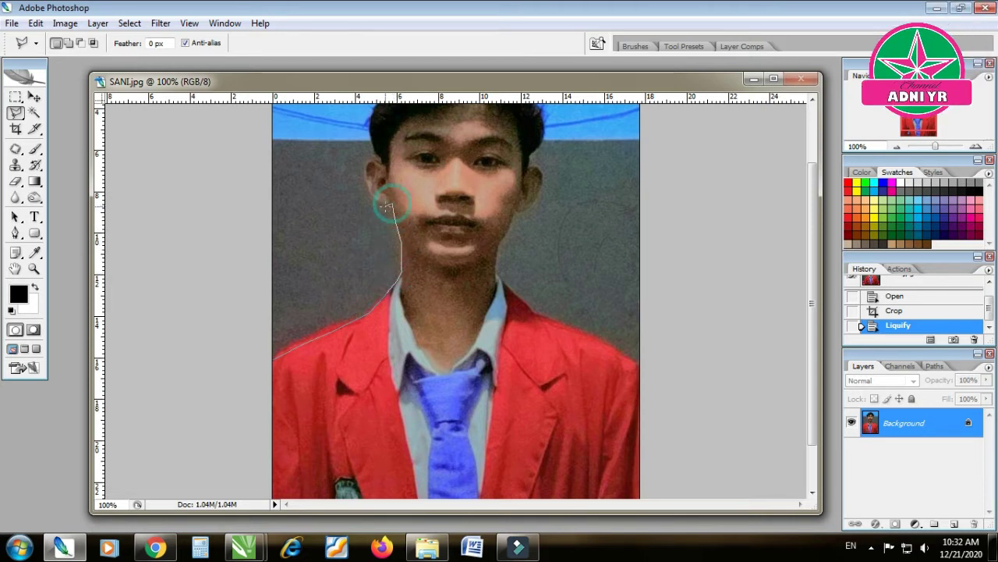
pyautogui.click(382, 202)
pyautogui.click(379, 203)
pyautogui.click(366, 180)
pyautogui.click(371, 162)
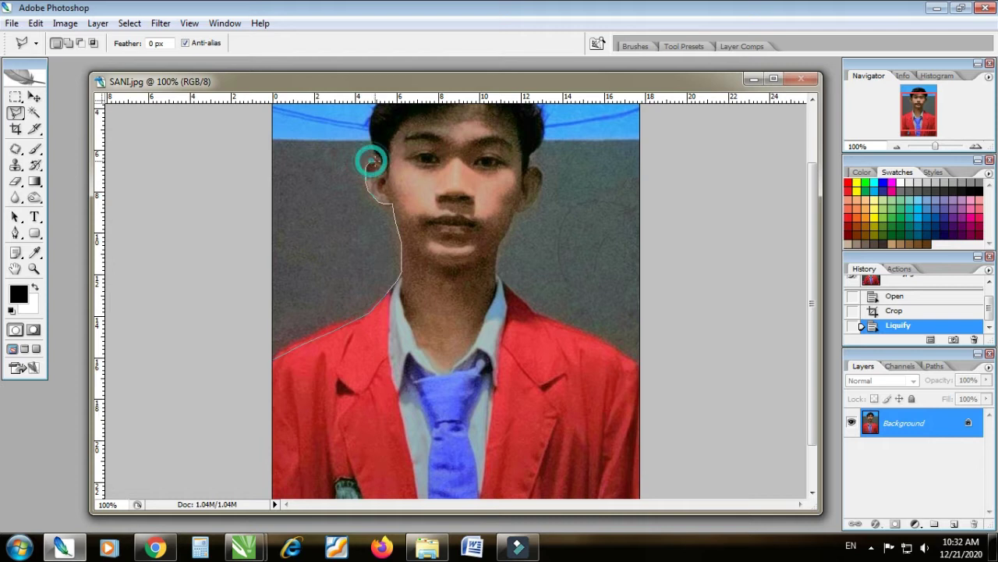
pyautogui.click(381, 162)
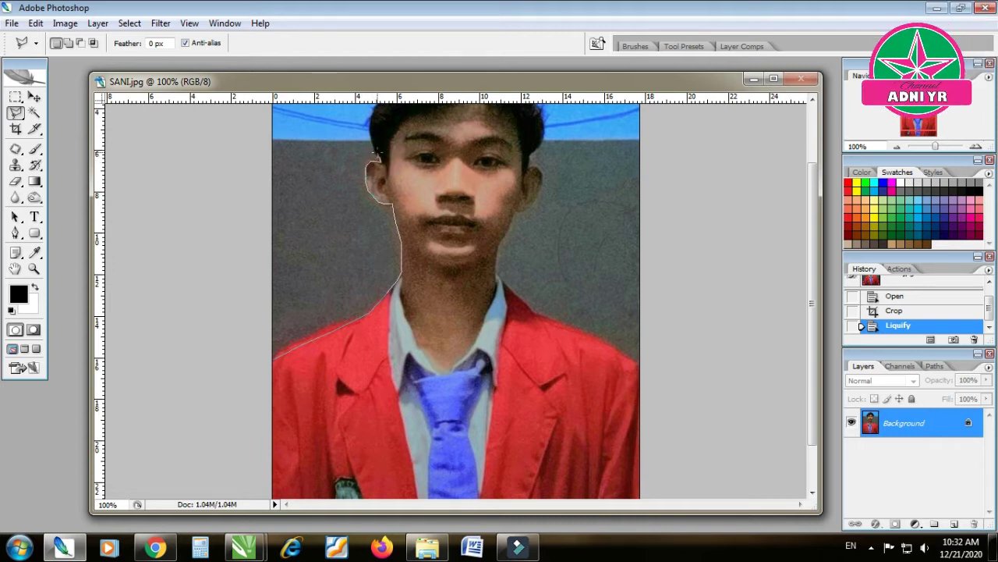
pyautogui.click(378, 152)
# Trace the lasso outline along the hair, over the top of the head and down its right side.
pyautogui.scroll(3, 419, 179)
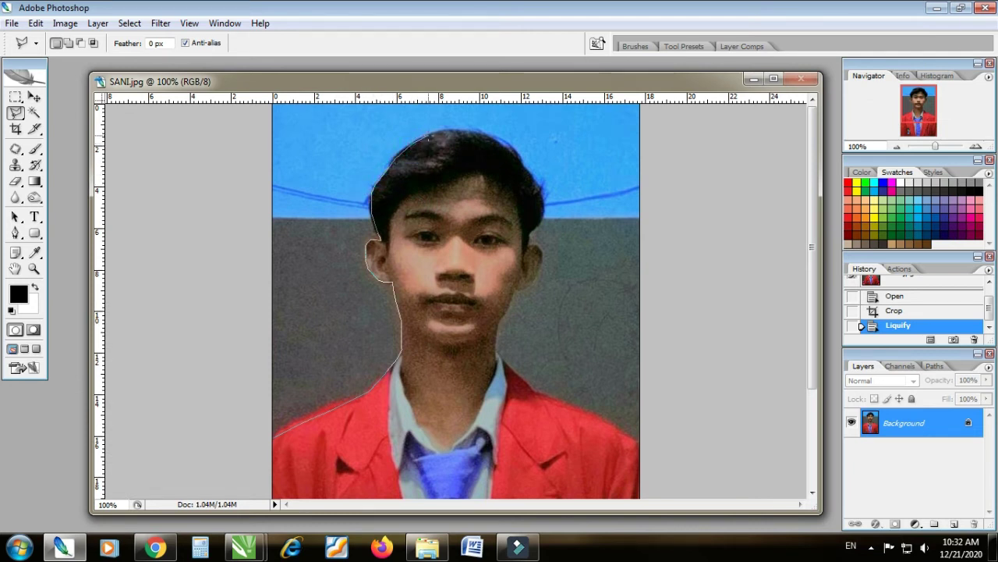
pyautogui.click(429, 137)
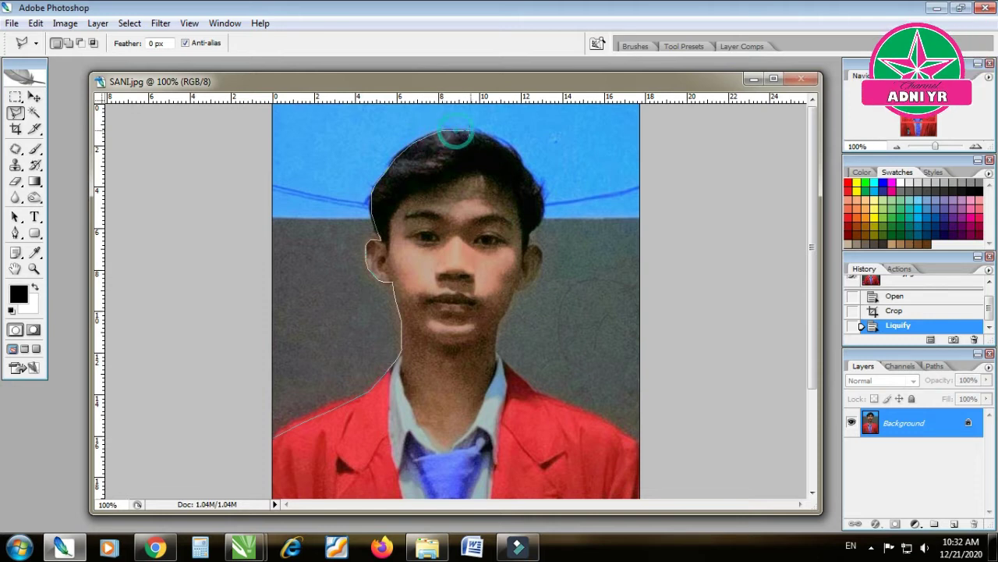
pyautogui.click(503, 148)
pyautogui.click(515, 157)
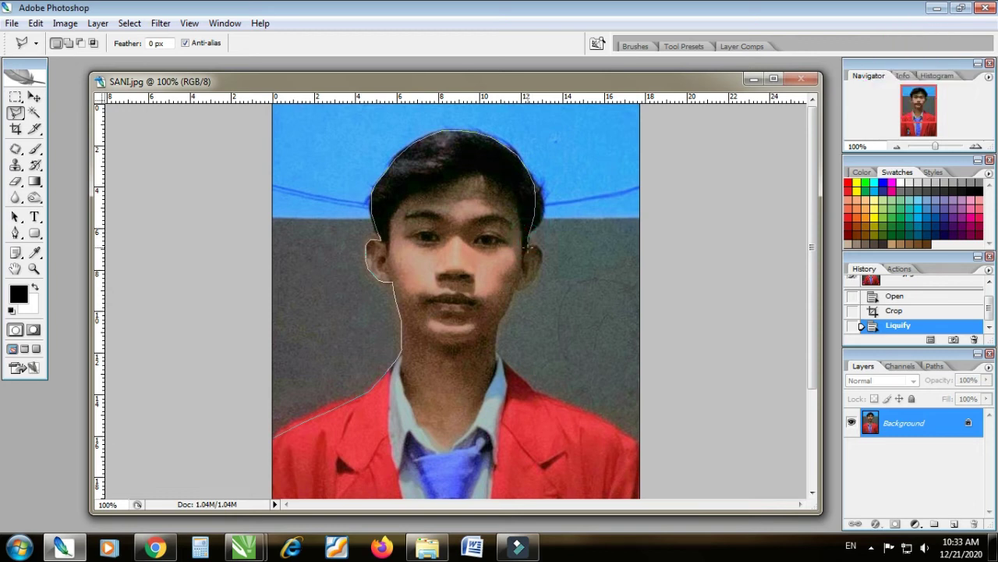
# Continue the lasso outline around the right ear and down along the jaw and neck to the shirt collar.
pyautogui.click(538, 249)
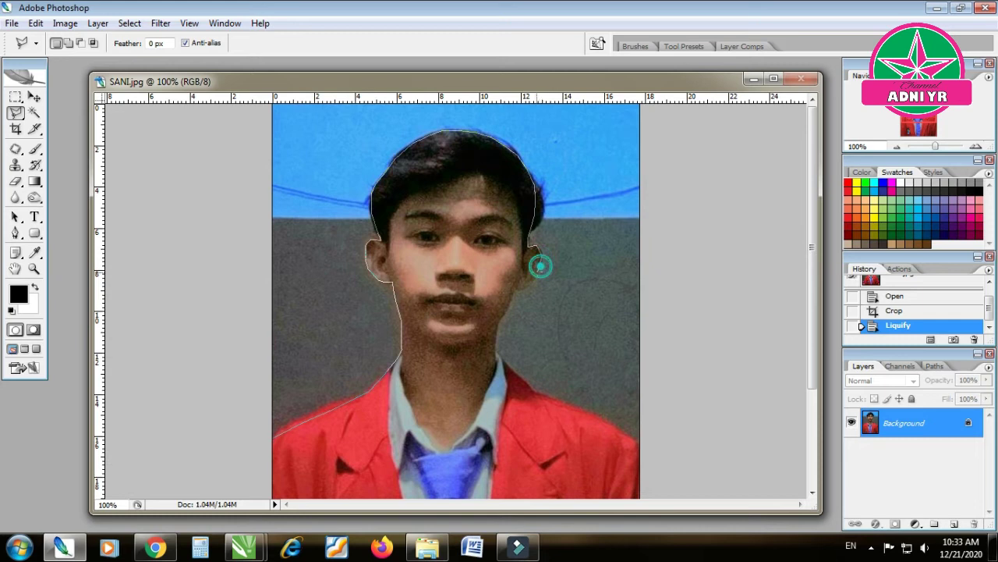
pyautogui.click(521, 288)
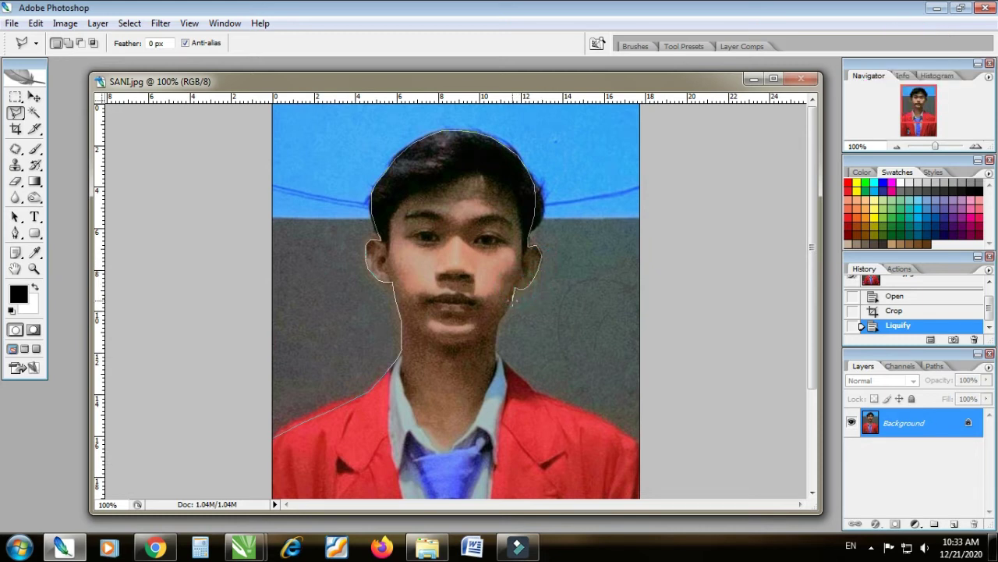
pyautogui.click(508, 304)
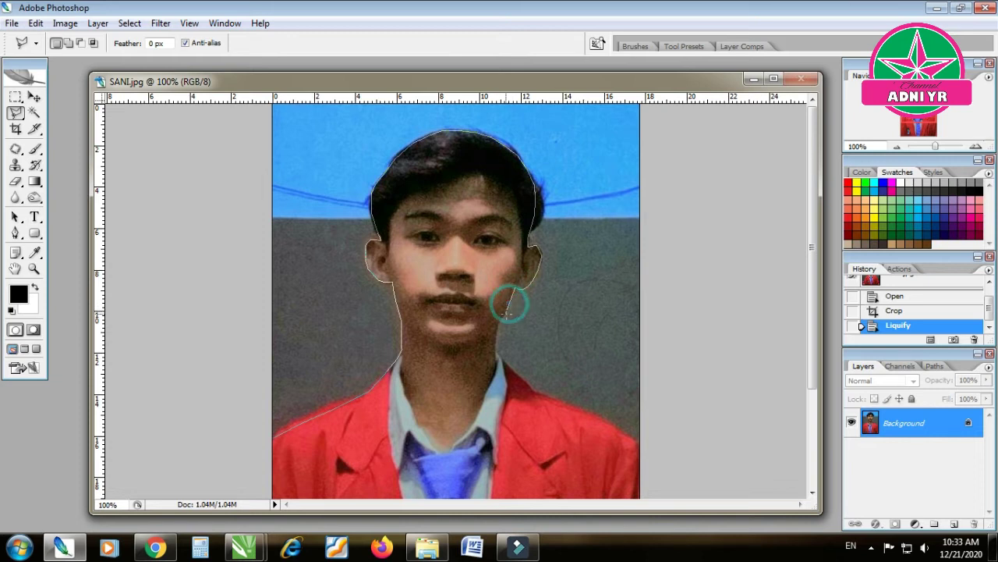
pyautogui.click(495, 351)
pyautogui.click(499, 356)
# Continue the lasso outline from the collar along the right shoulder to the photo's right edge.
pyautogui.click(515, 363)
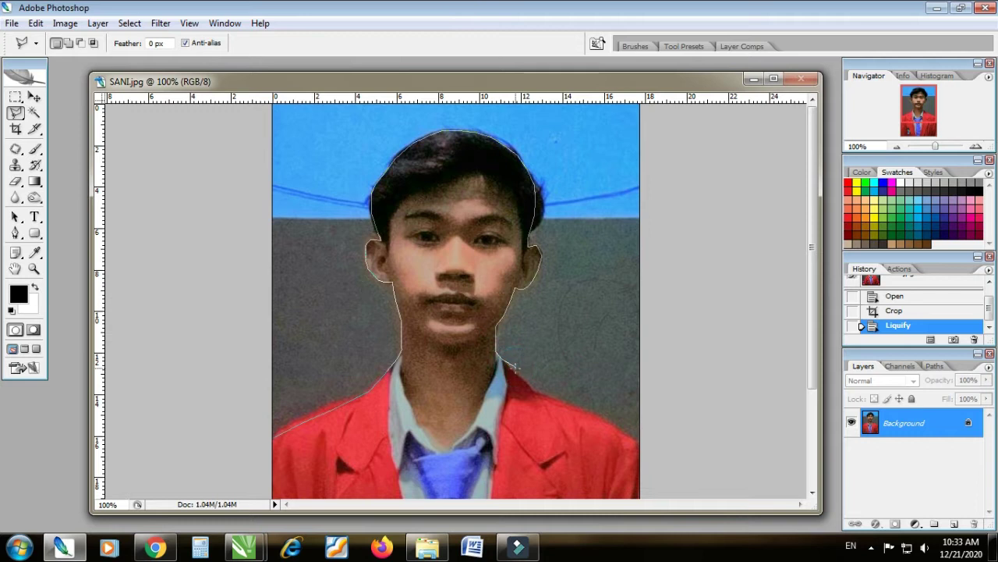
pyautogui.click(519, 369)
pyautogui.click(530, 384)
pyautogui.click(541, 394)
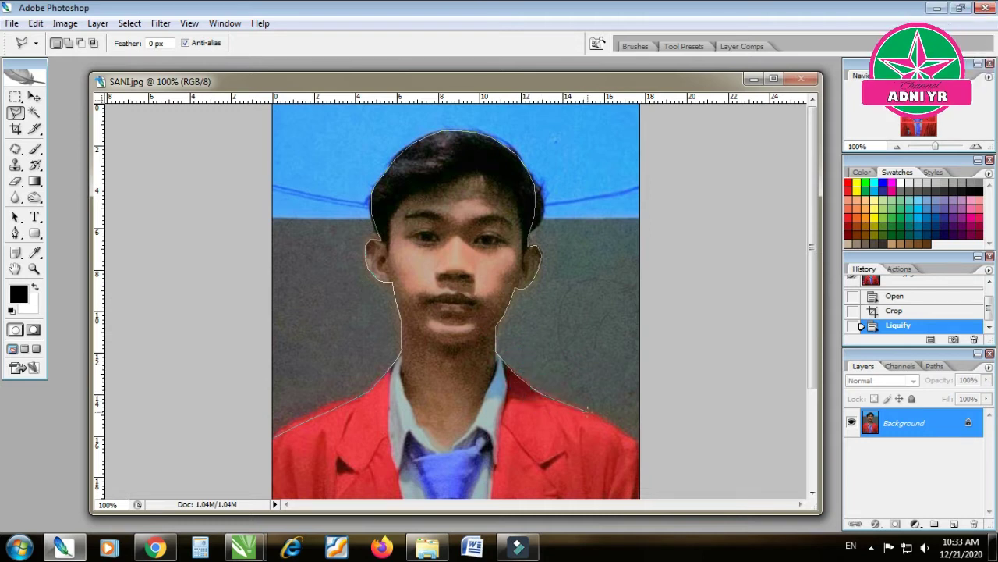
pyautogui.click(594, 415)
pyautogui.click(618, 427)
pyautogui.click(624, 431)
# Run the lasso outline outside the photo's upper corners and close it at the left shoulder, enclosing the background.
pyautogui.click(654, 99)
pyautogui.click(244, 99)
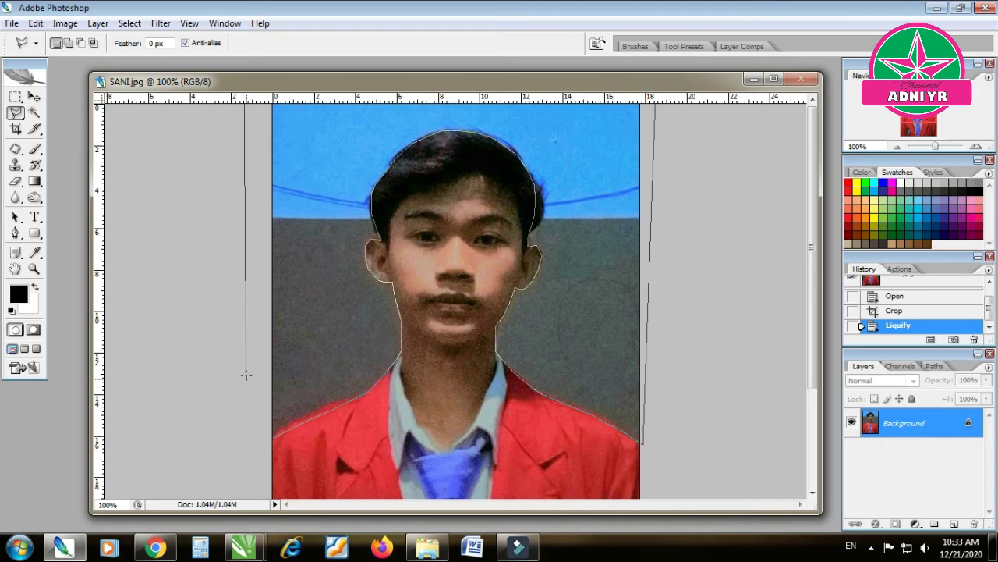
pyautogui.click(251, 413)
pyautogui.click(269, 436)
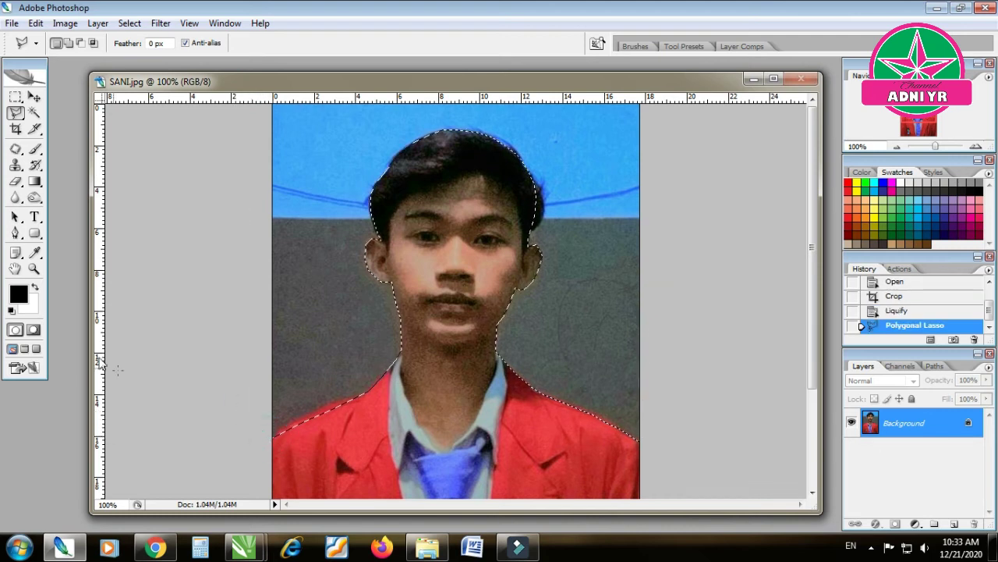
# Choose a bright red, swap it to the background color, clear the selected backdrop to that red, and deselect.
pyautogui.click(18, 293)
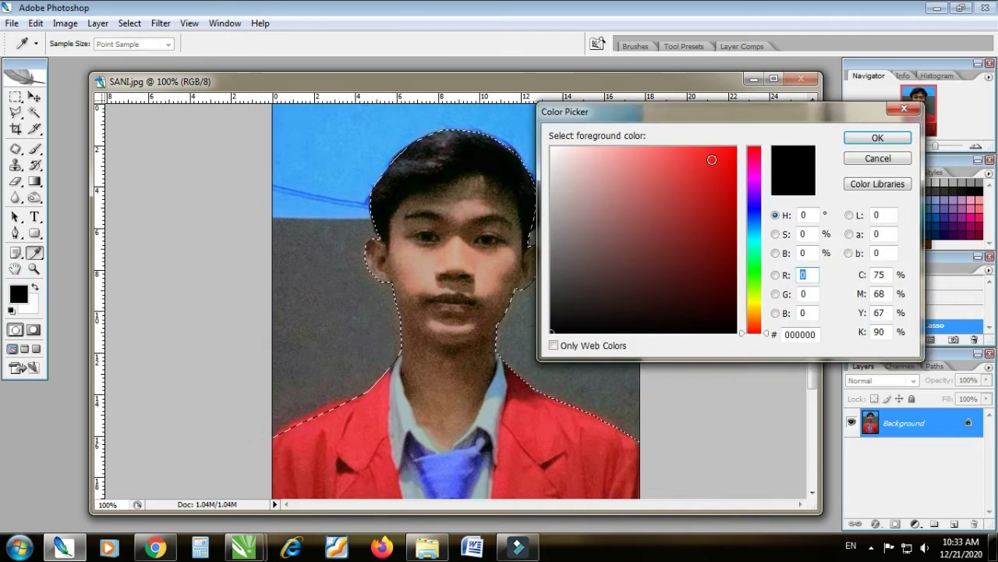
pyautogui.click(724, 163)
pyautogui.click(890, 139)
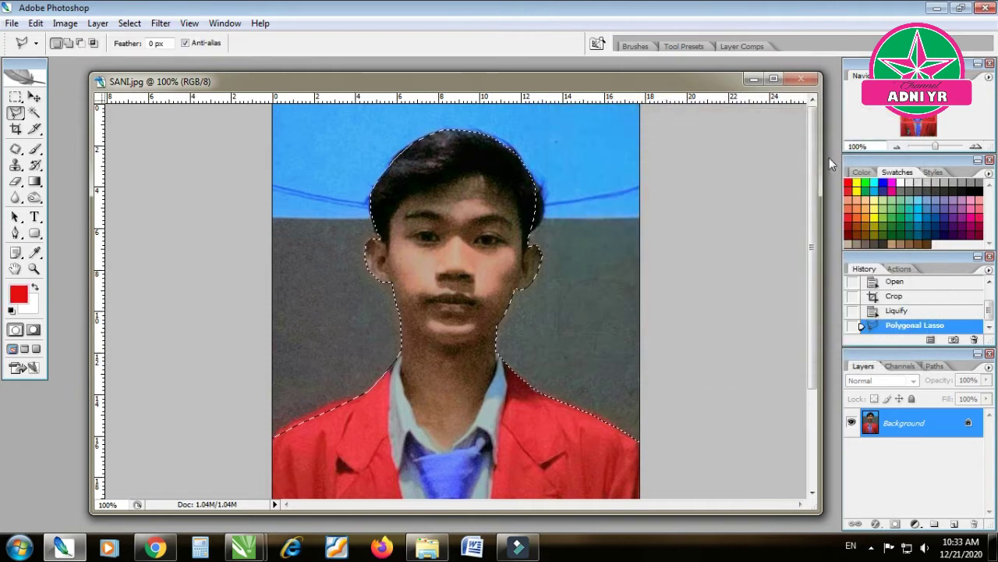
pyautogui.press('Delete')
pyautogui.click(36, 288)
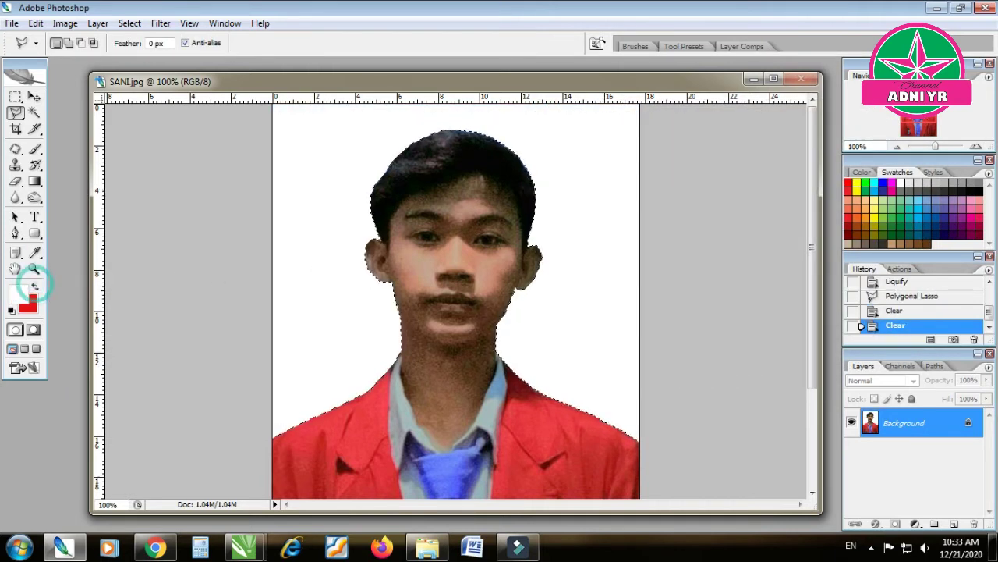
pyautogui.press('Delete')
pyautogui.hotkey('ctrl', 'd')
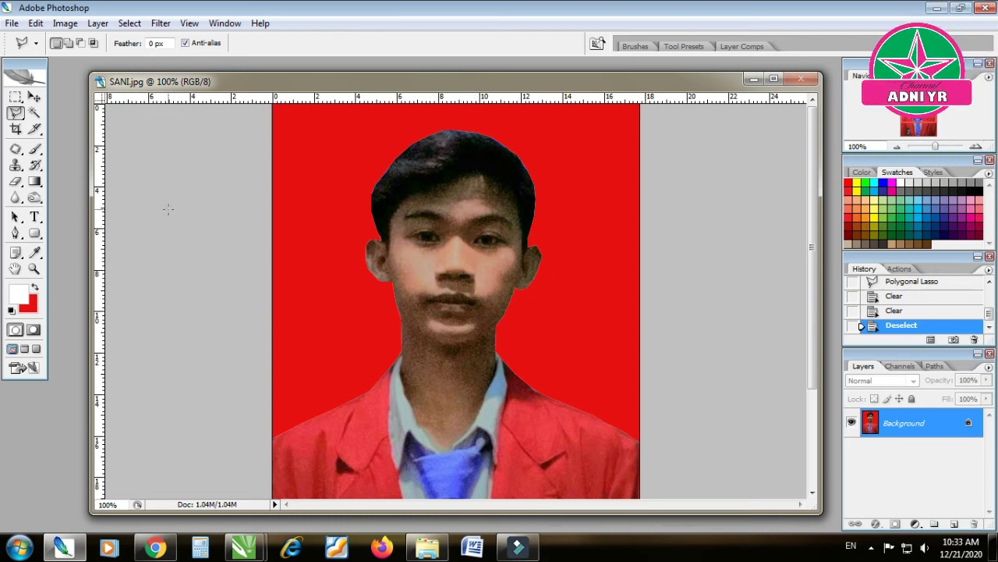
# Set the Brush tool to 20 px and view the right ear at 300% zoom for edge touch-ups.
pyautogui.click(36, 150)
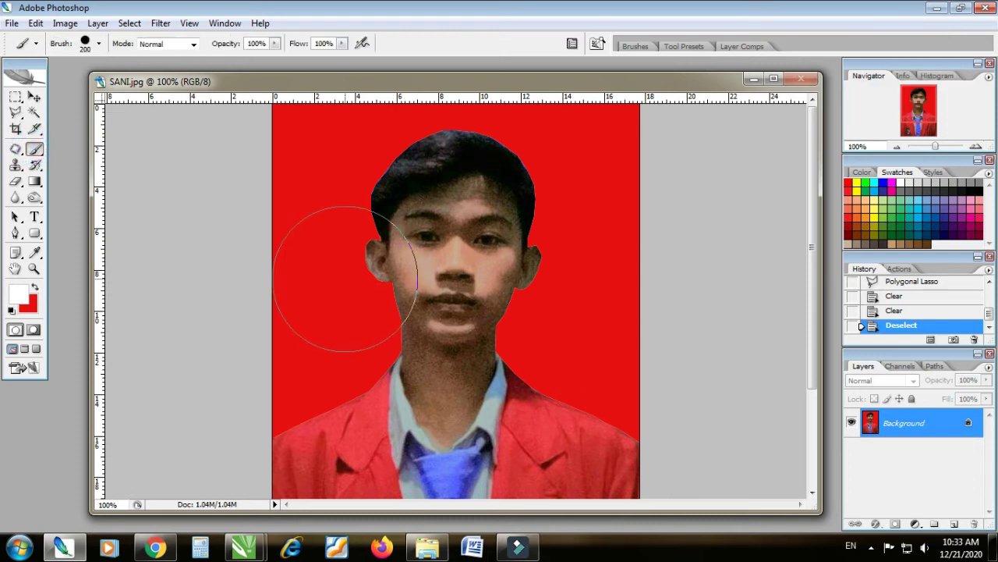
pyautogui.press('[')
pyautogui.press('[')
pyautogui.press('[')
pyautogui.press('[')
pyautogui.press('[')
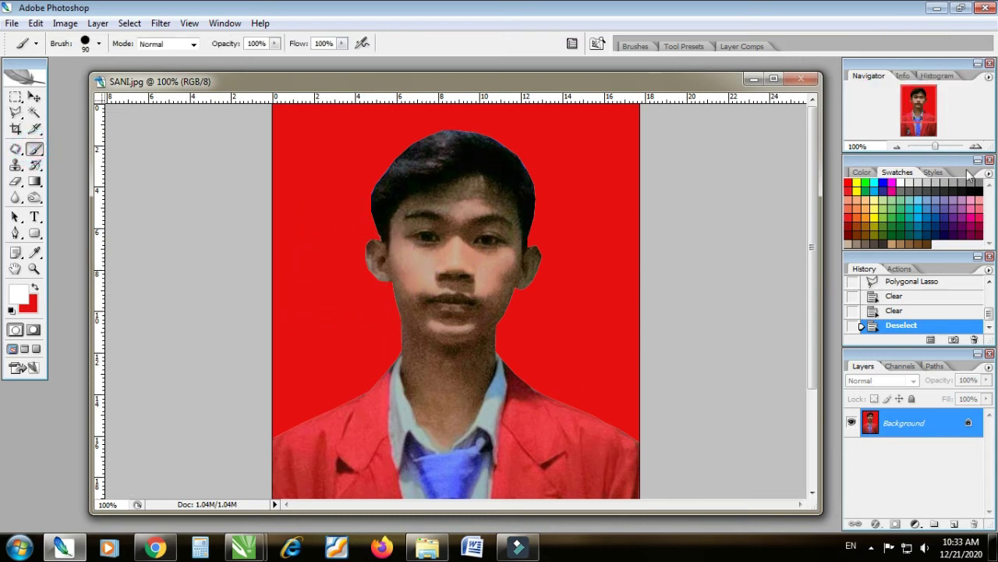
pyautogui.click(977, 145)
pyautogui.click(976, 146)
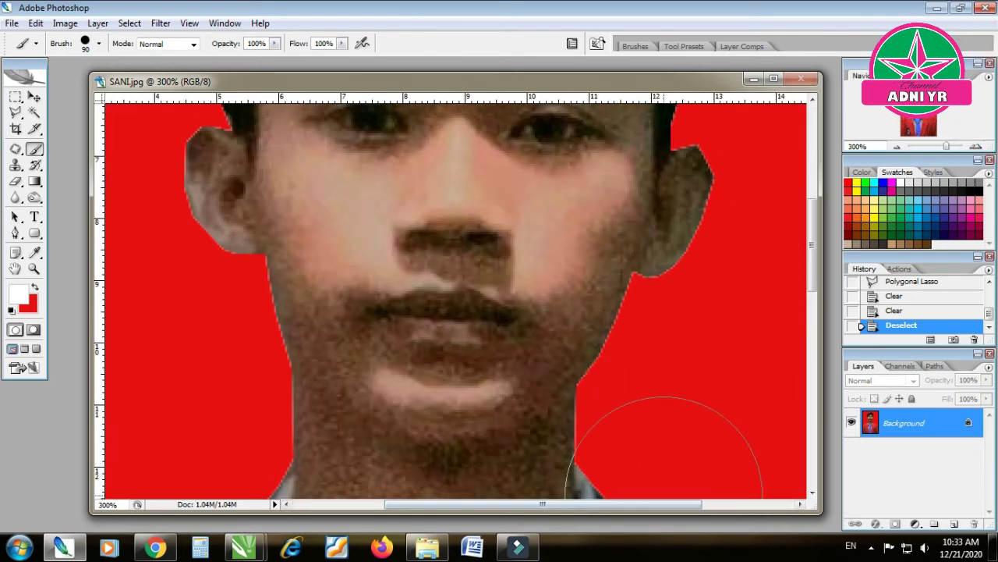
pyautogui.press('[')
pyautogui.press('[')
pyautogui.press('[')
pyautogui.press('[')
pyautogui.press('[')
pyautogui.press('[')
pyautogui.press('[')
pyautogui.press('[')
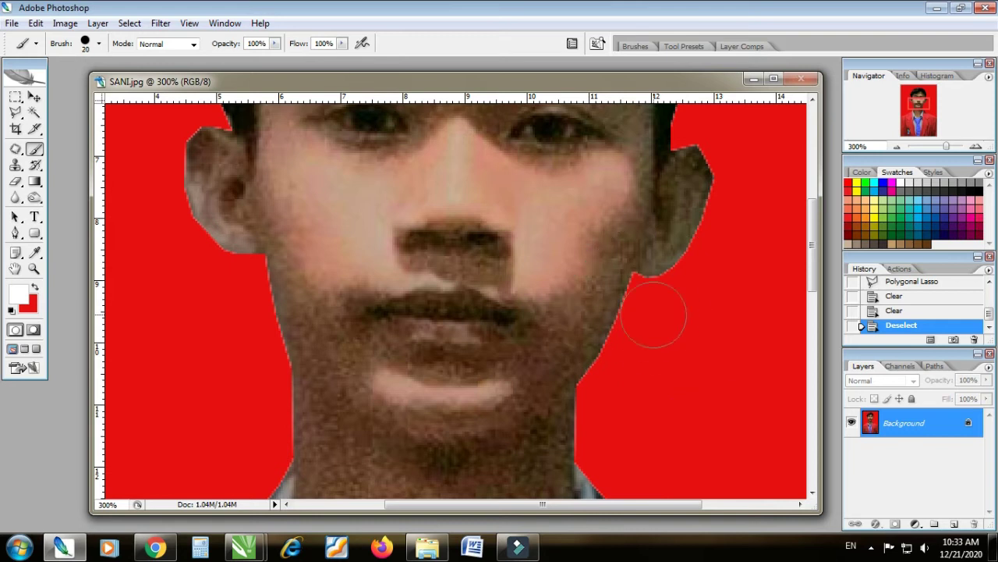
pyautogui.press(']')
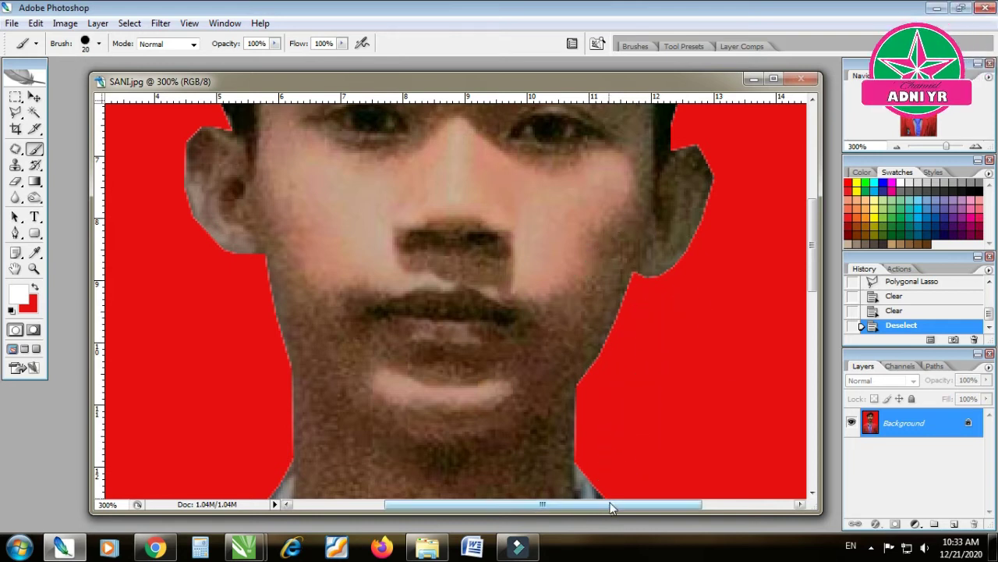
pyautogui.moveTo(608, 504); pyautogui.dragTo(651, 502)
pyautogui.scroll(2, 667, 168)
pyautogui.scroll(1, 667, 168)
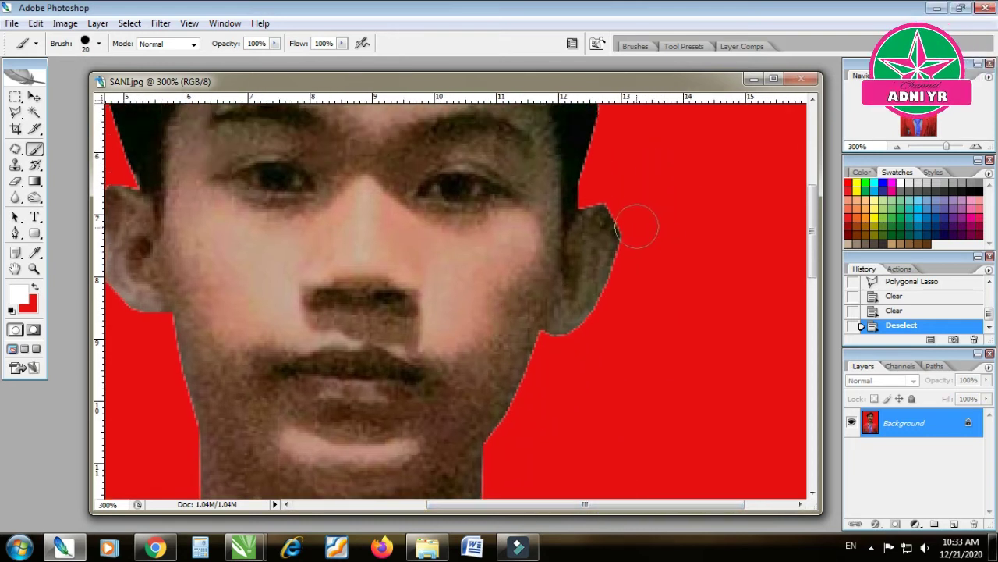
# Undo the white dab, sample the backdrop red, and paint over the rough outer edge of the right ear.
pyautogui.click(640, 234)
pyautogui.hotkey('ctrl', 'z')
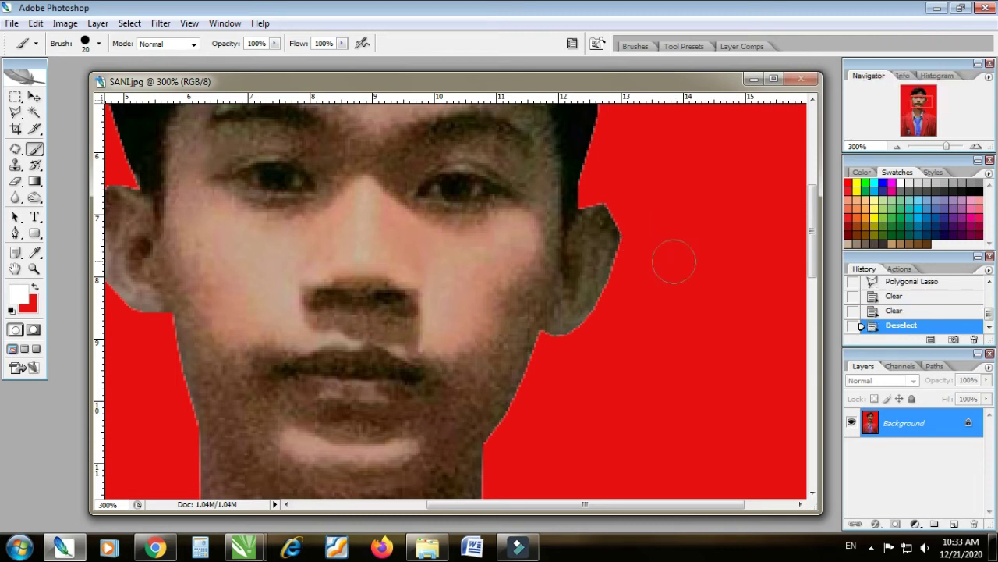
pyautogui.keyDown('alt'); pyautogui.click(680, 257); pyautogui.keyUp('alt')
pyautogui.click(639, 232)
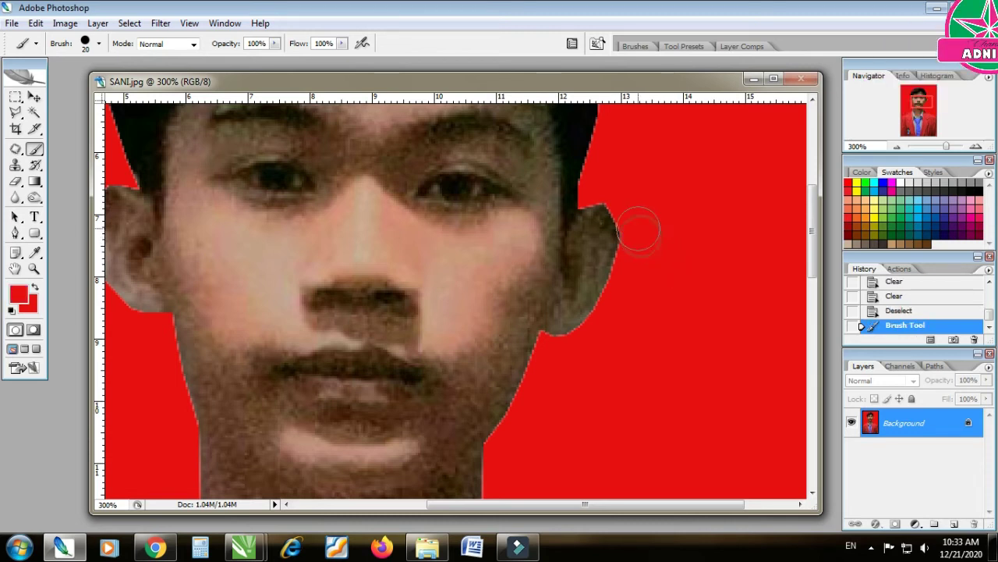
pyautogui.click(641, 234)
pyautogui.click(638, 239)
pyautogui.click(638, 239)
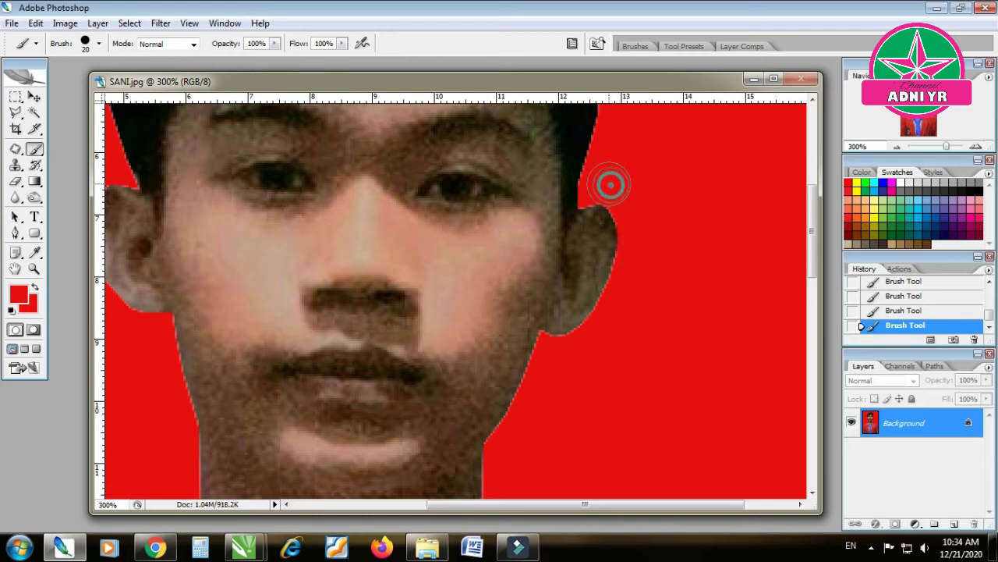
# Paint backdrop red along the hair's outline on the photo's right side and over the top of the head.
pyautogui.scroll(3, 617, 234)
pyautogui.scroll(3, 627, 249)
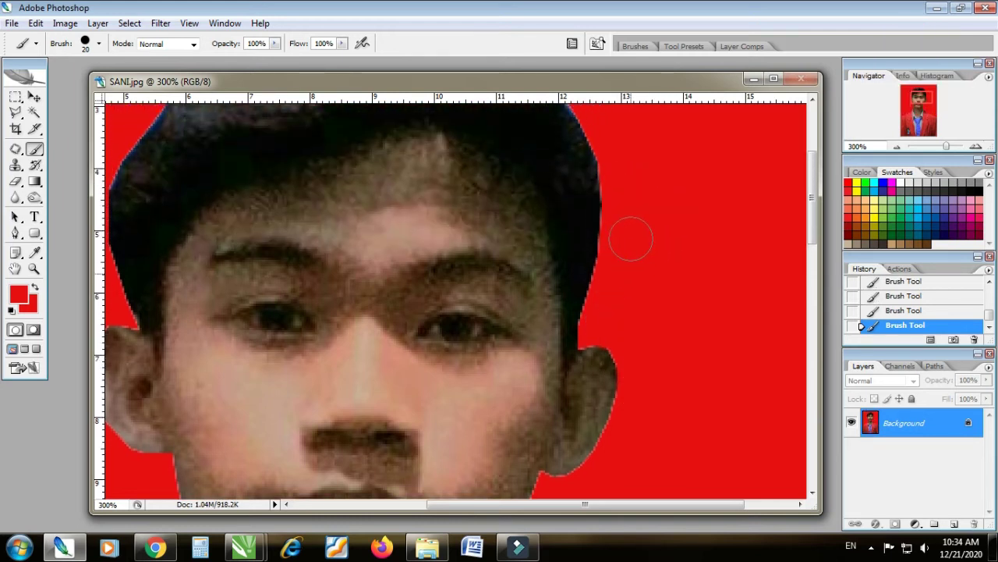
pyautogui.click(616, 211)
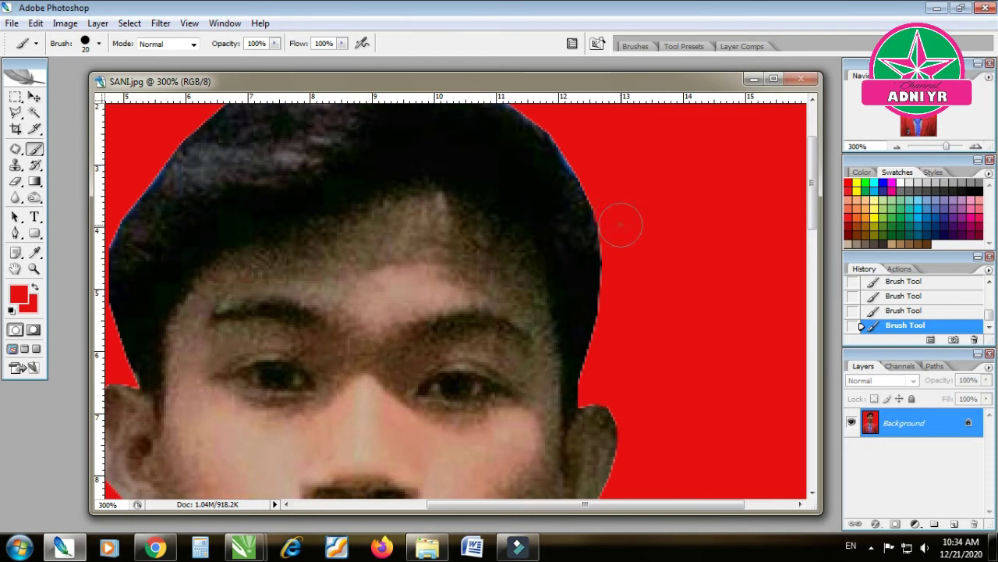
pyautogui.scroll(3, 632, 250)
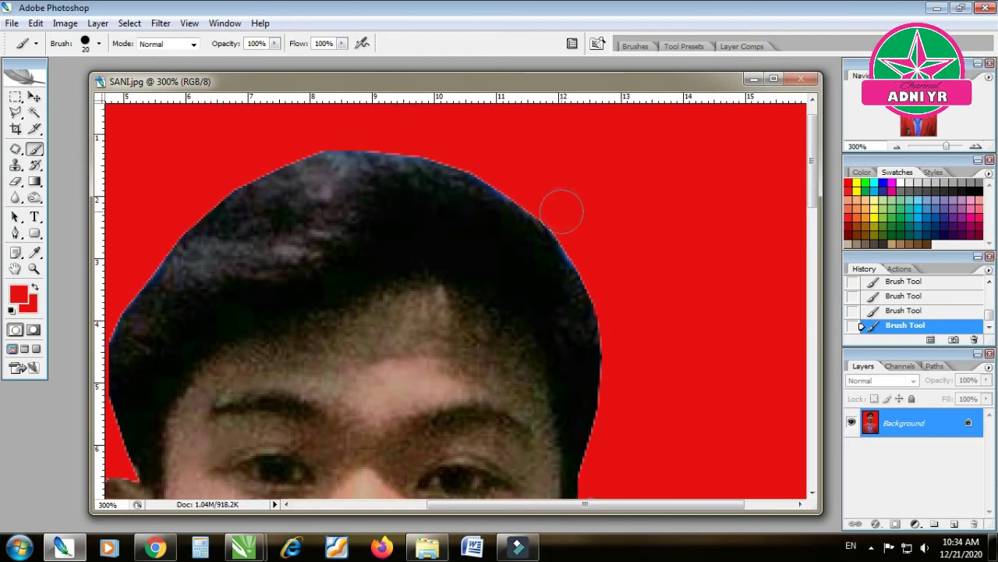
pyautogui.click(568, 219)
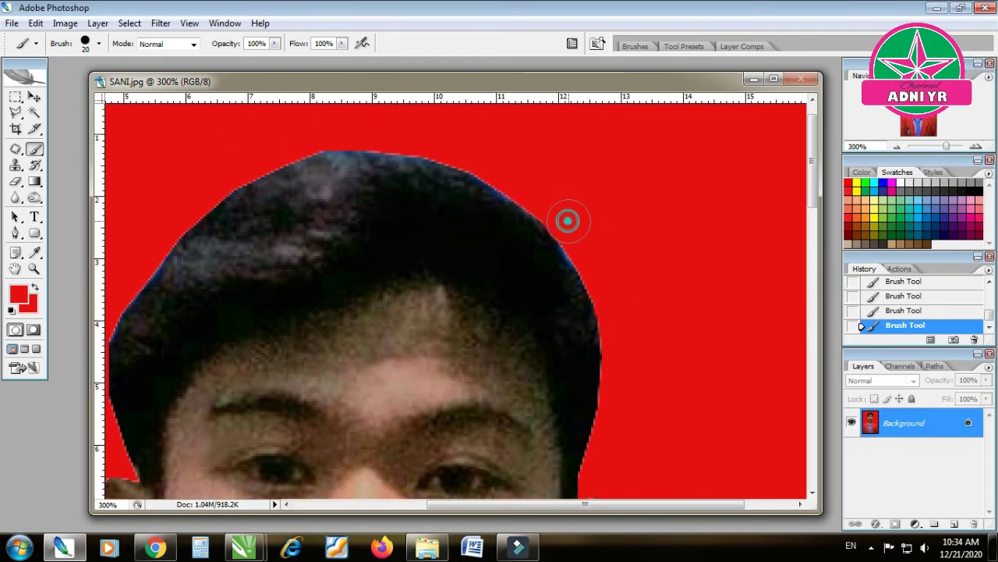
pyautogui.click(328, 128)
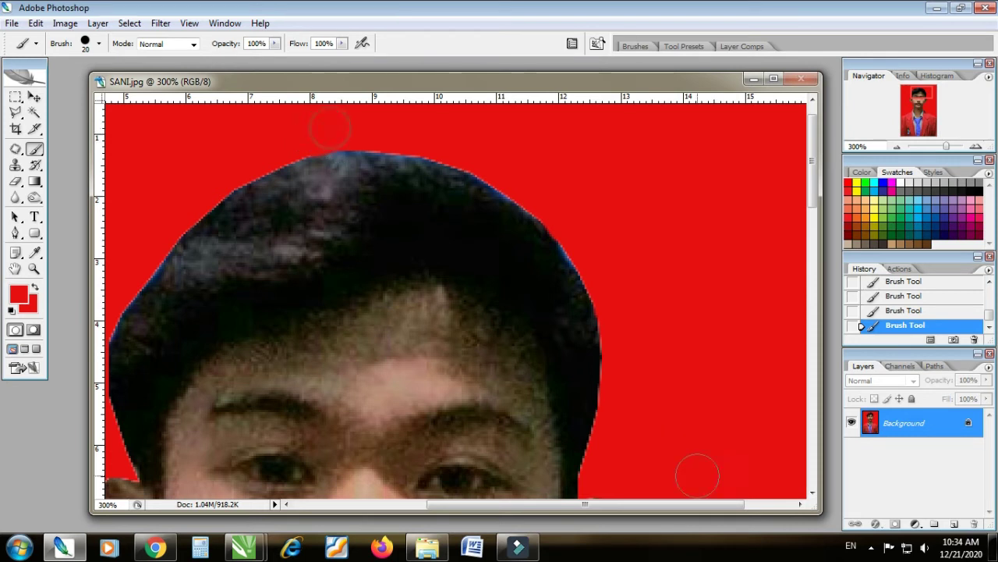
# Paint backdrop red along the hair's outline on the photo's left side and around the ear below it.
pyautogui.moveTo(676, 504); pyautogui.dragTo(604, 504)
pyautogui.scroll(-3, 182, 330)
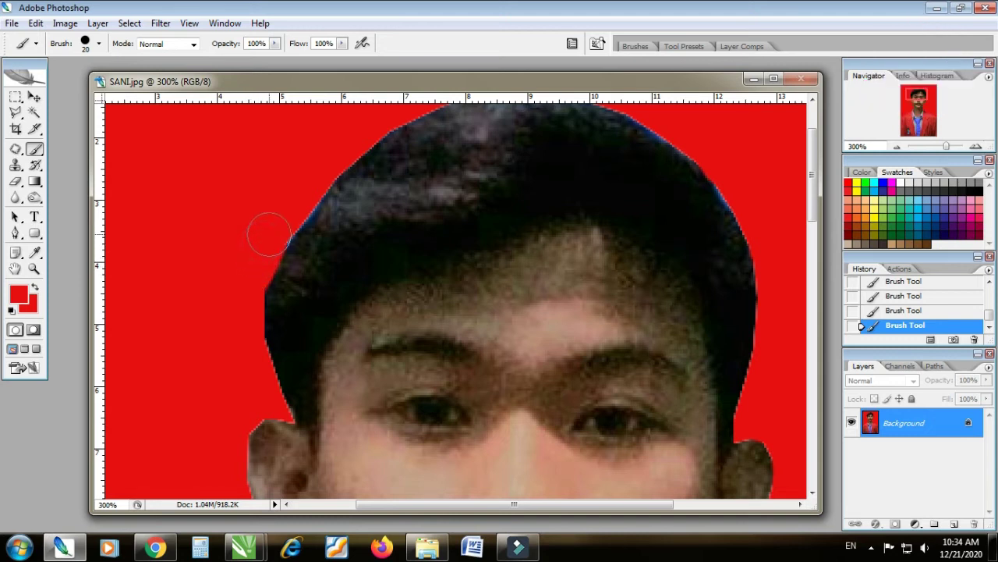
pyautogui.scroll(-3, 249, 230)
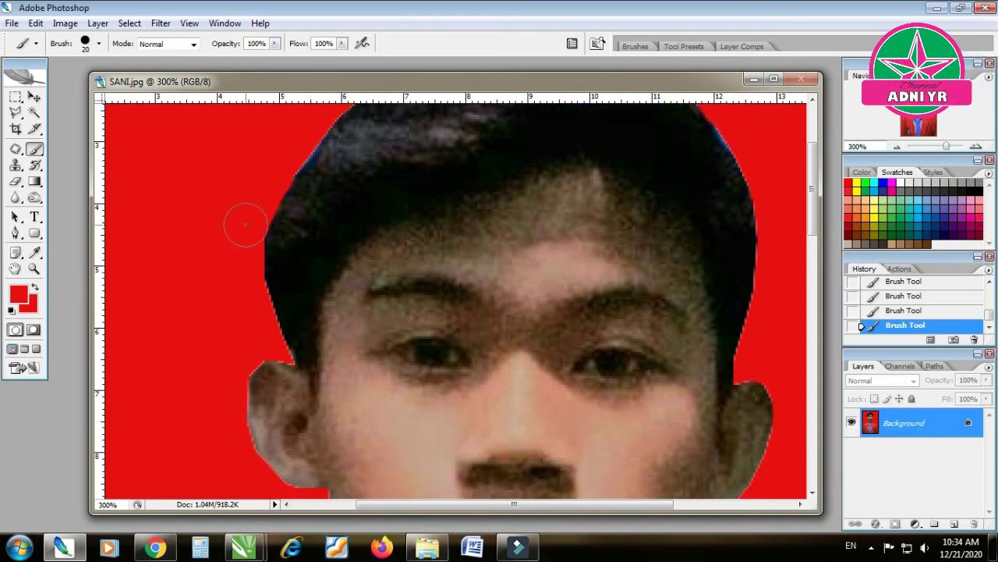
pyautogui.moveTo(239, 251)
pyautogui.mouseDown()
pyautogui.moveTo(241, 338)
pyautogui.moveTo(254, 345)
pyautogui.moveTo(228, 368)
pyautogui.mouseUp()
pyautogui.scroll(-3, 226, 374)
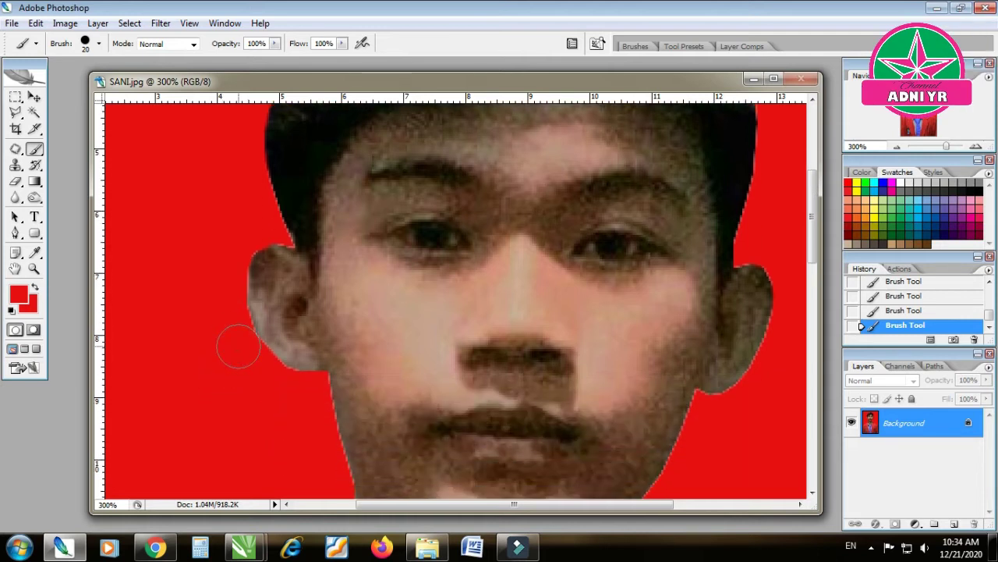
pyautogui.moveTo(236, 342); pyautogui.dragTo(224, 307)
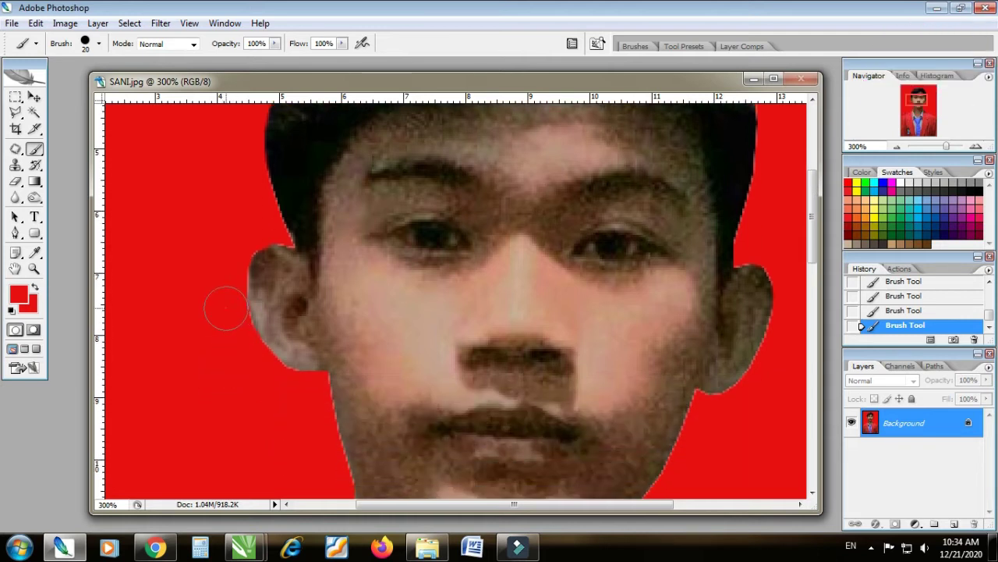
pyautogui.scroll(-1, 225, 305)
pyautogui.click(276, 338)
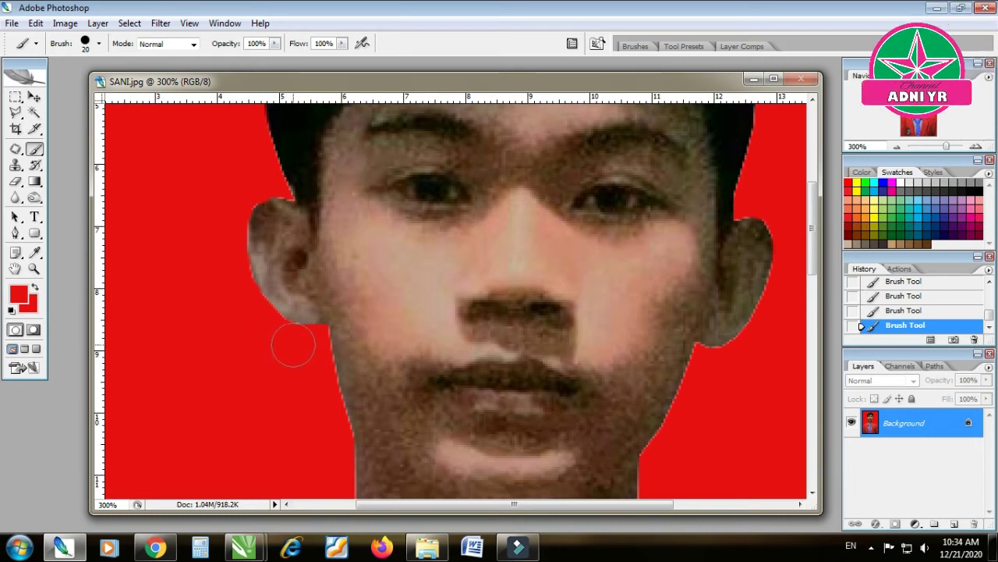
# Soften the subject's outline against the red backdrop using the Blur tool with a 60 px brush at 50% strength.
pyautogui.scroll(-6, 293, 344)
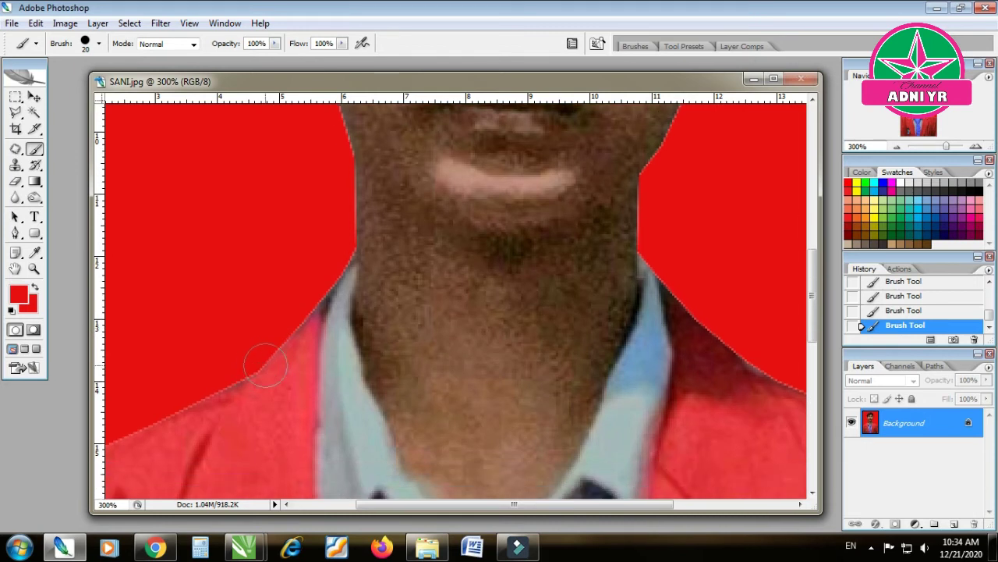
pyautogui.click(897, 146)
pyautogui.click(897, 146)
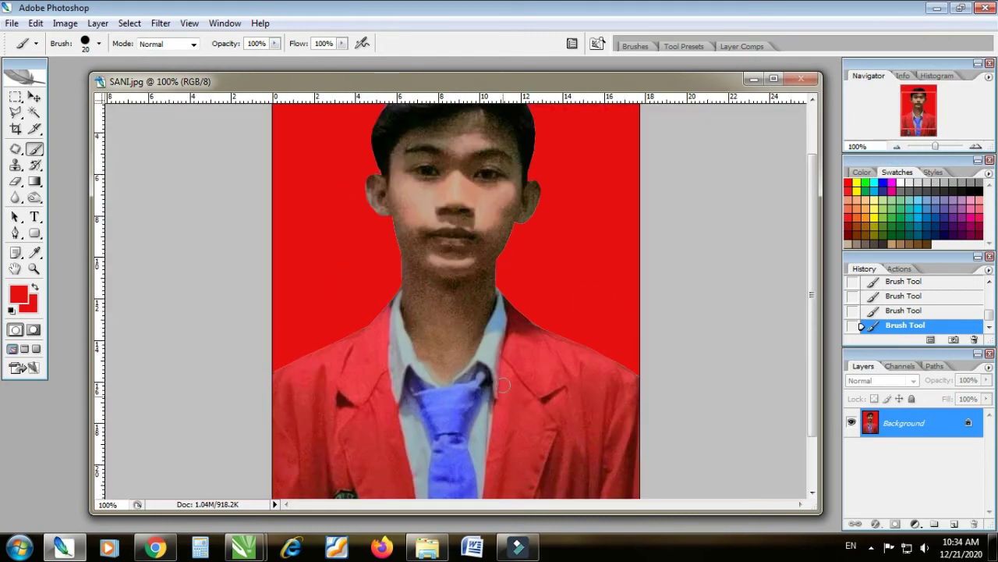
pyautogui.press('r')
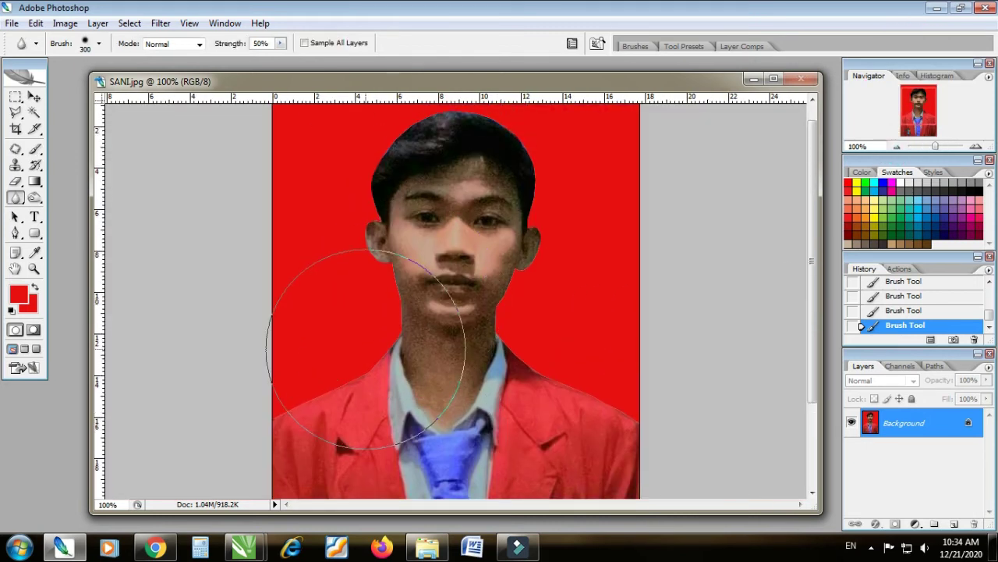
pyautogui.press('[')
pyautogui.press('[')
pyautogui.press('[')
pyautogui.press('[')
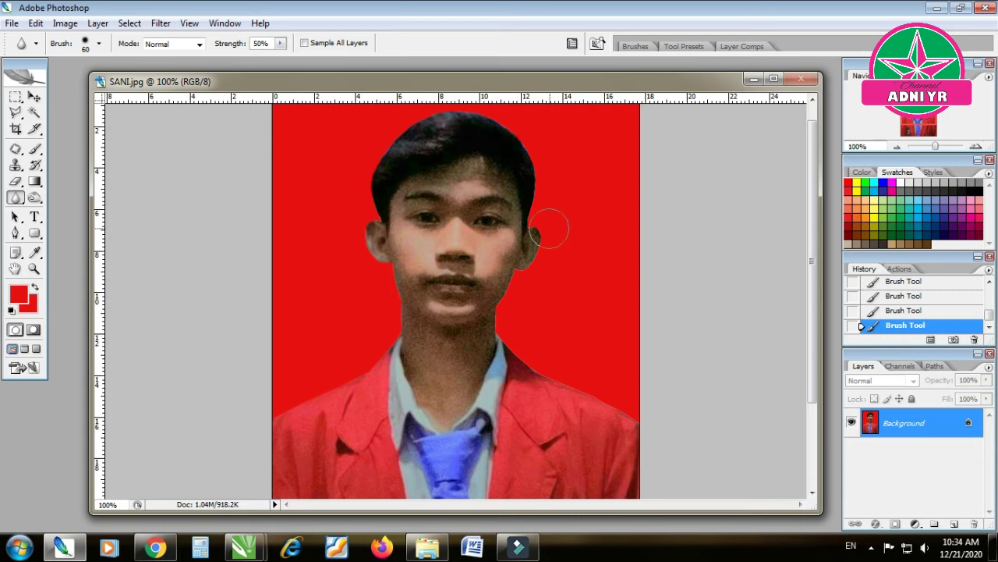
pyautogui.moveTo(658, 427); pyautogui.dragTo(701, 446)
pyautogui.click(897, 146)
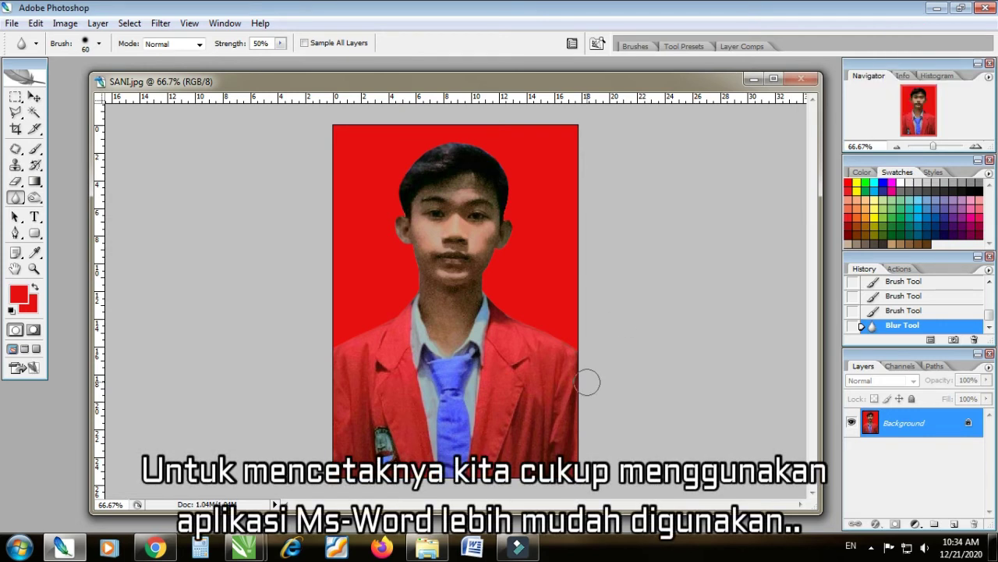
# Switch to the blank Word document and set its paper size to A4 210 x 297 mm.
pyautogui.press('v')
pyautogui.click(477, 550)
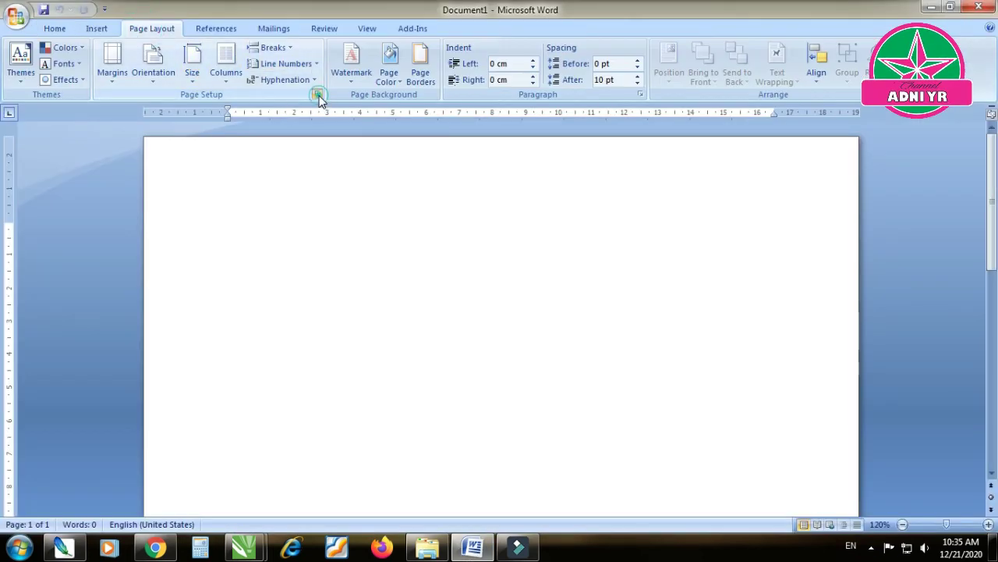
pyautogui.click(317, 94)
pyautogui.click(546, 117)
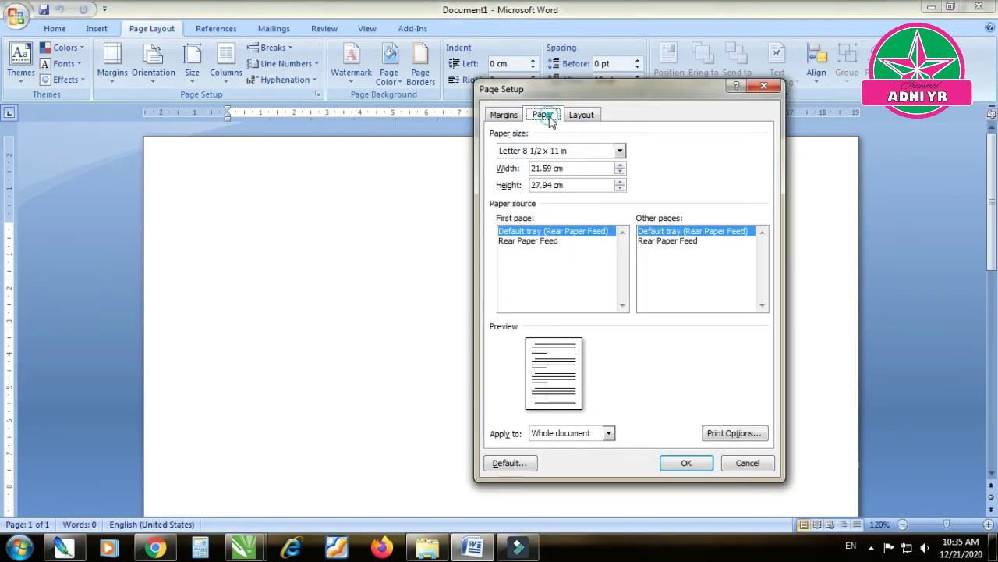
pyautogui.click(620, 151)
pyautogui.scroll(5, 620, 179)
pyautogui.click(592, 159)
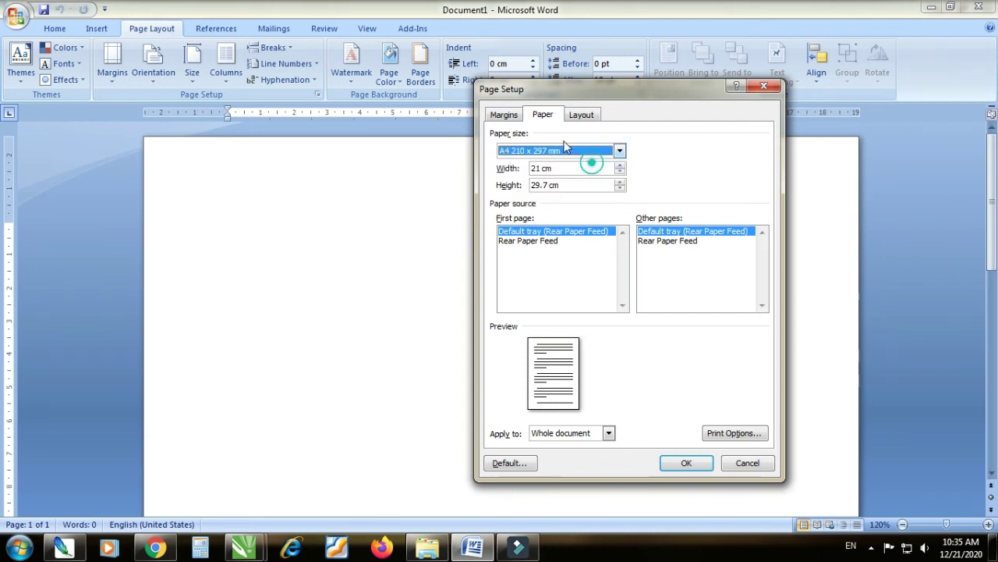
# Set the top, left, bottom and right page margins to 2 cm each and apply the page setup.
pyautogui.click(503, 114)
pyautogui.doubleClick(557, 150)
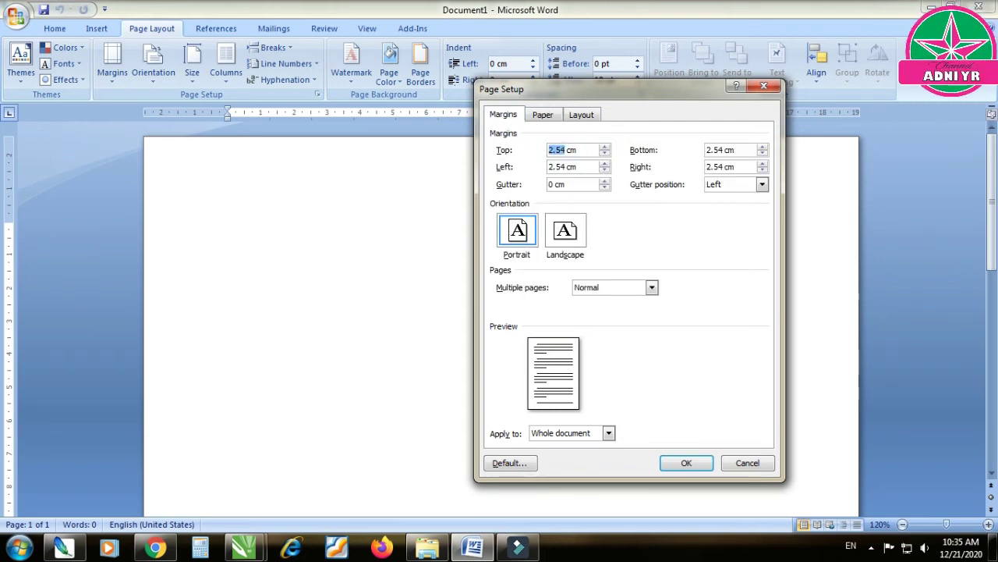
pyautogui.write('2')
pyautogui.doubleClick(560, 166)
pyautogui.write('2')
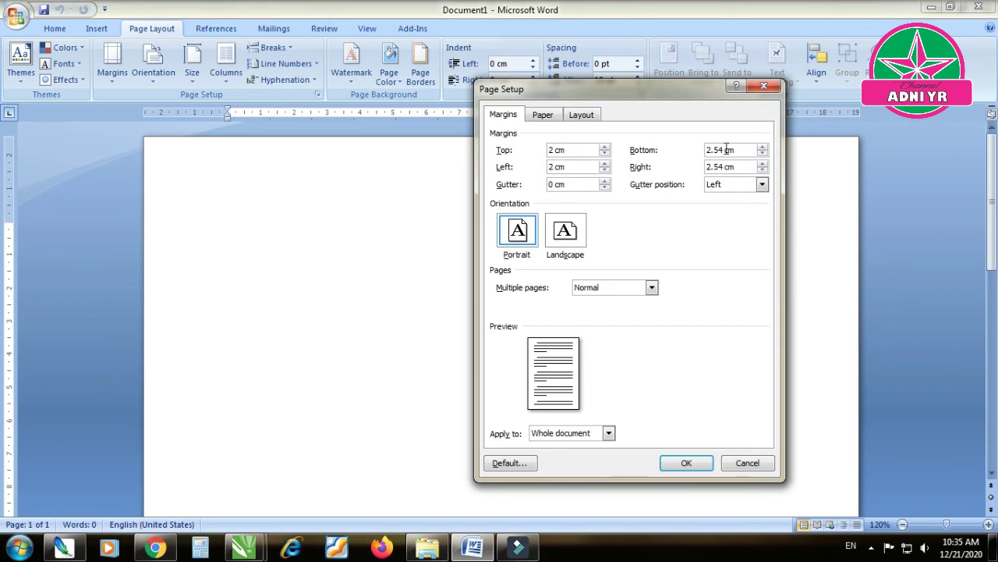
pyautogui.doubleClick(723, 149)
pyautogui.write('2')
pyautogui.doubleClick(726, 166)
pyautogui.write('2')
pyautogui.click(684, 462)
pyautogui.click(450, 376)
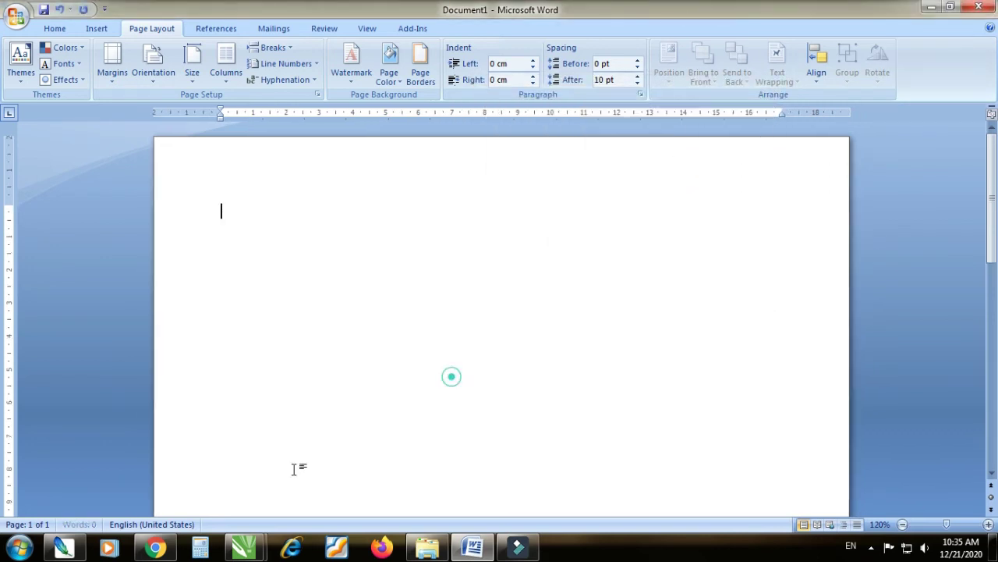
# Copy the retouched portrait from Photoshop and paste it into the Word document.
pyautogui.hotkey('alt', 'Tab')
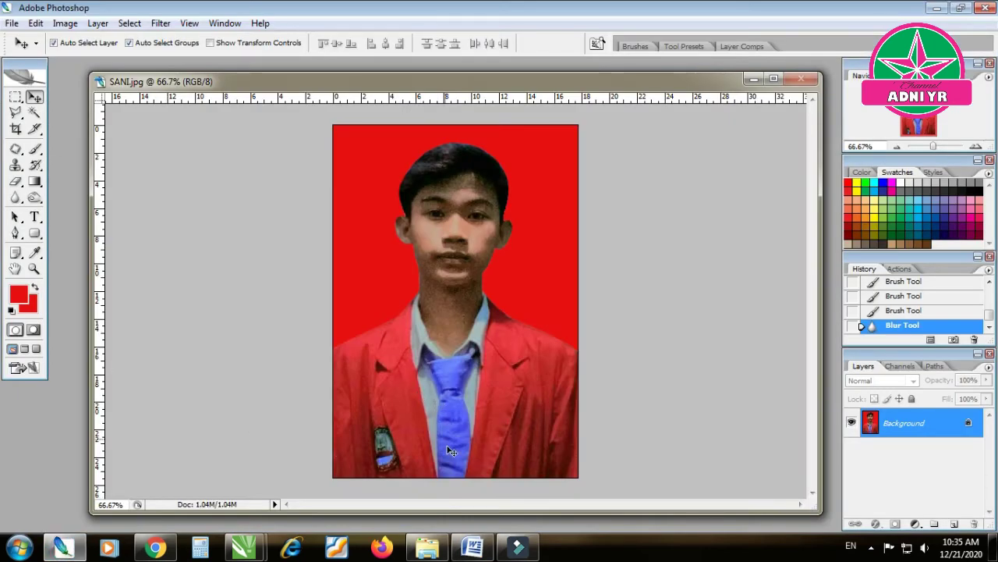
pyautogui.click(472, 546)
pyautogui.hotkey('ctrl', 'v')
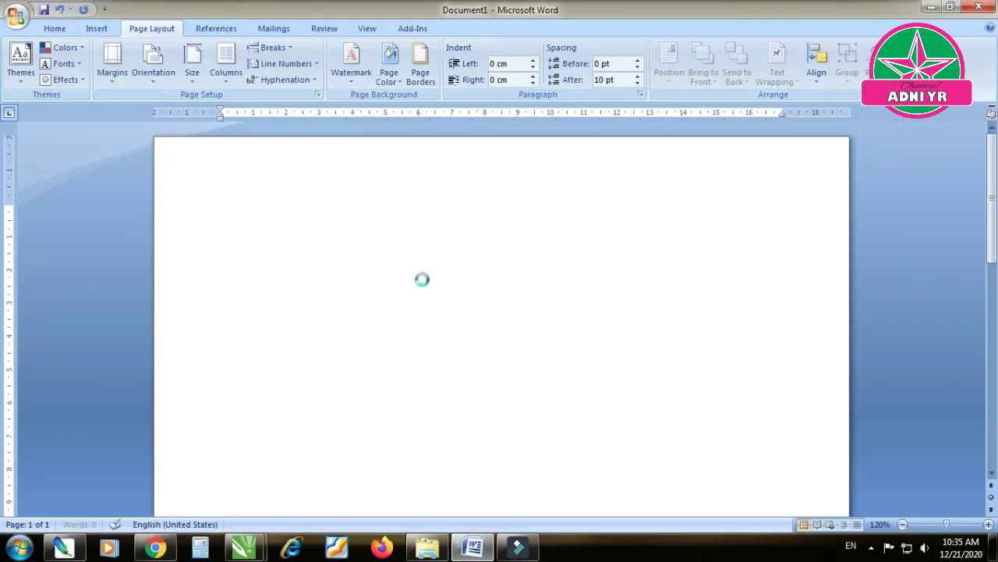
# Give the pasted photo a floating text wrapping, set its width to 3 cm, and move it to the page's upper-left corner.
pyautogui.click(478, 297)
pyautogui.click(472, 28)
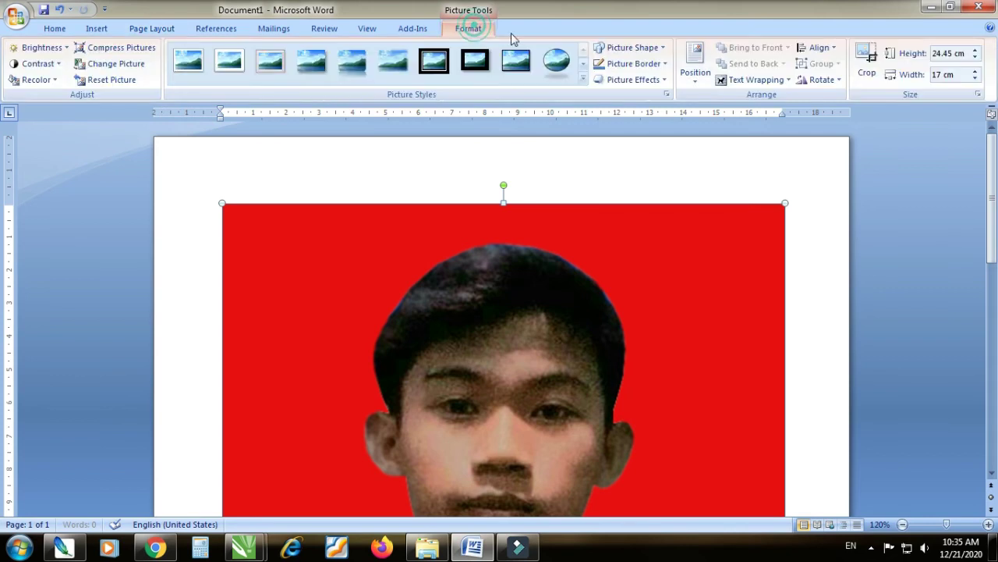
pyautogui.click(735, 81)
pyautogui.click(748, 161)
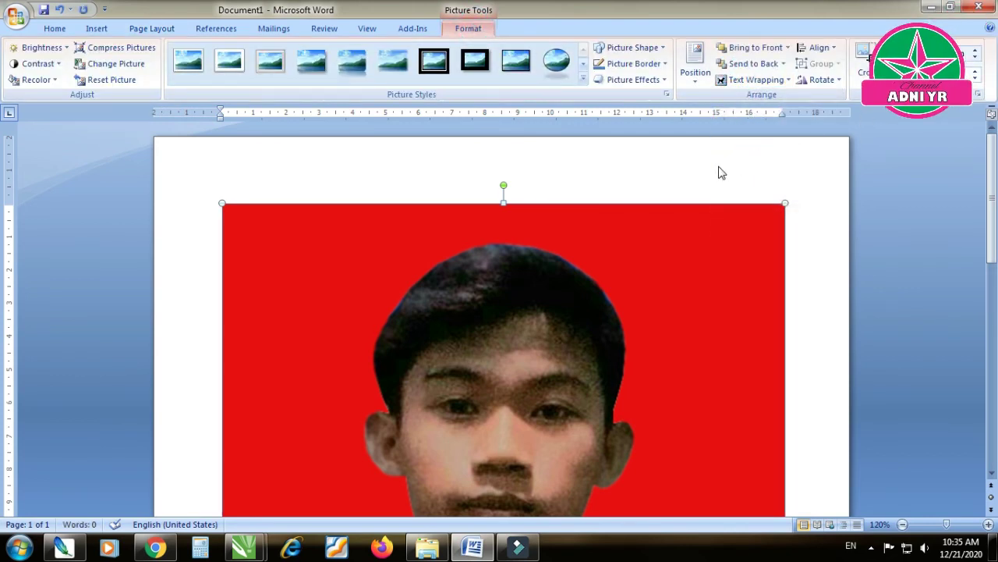
pyautogui.press('Return')
pyautogui.moveTo(290, 263); pyautogui.dragTo(258, 213)
pyautogui.press('Down')
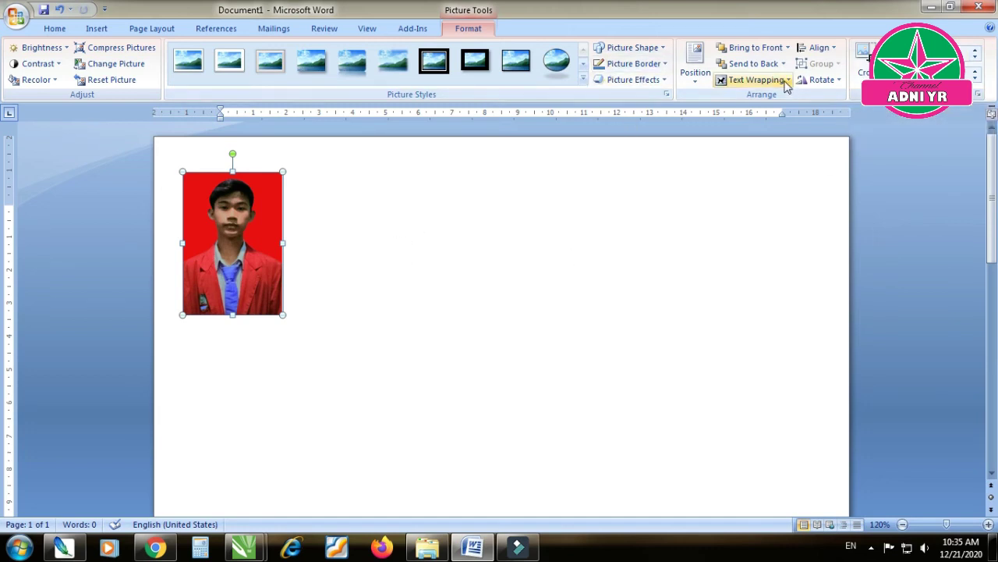
# Crop a thin strip off the photo's bottom edge and check the resulting picture size.
pyautogui.click(866, 62)
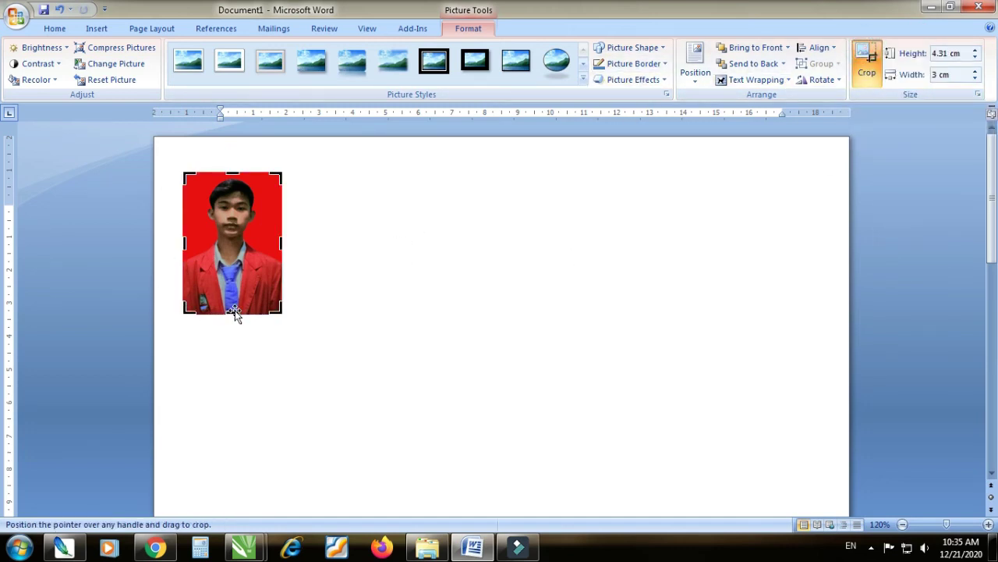
pyautogui.moveTo(235, 312); pyautogui.dragTo(240, 306)
pyautogui.click(309, 308)
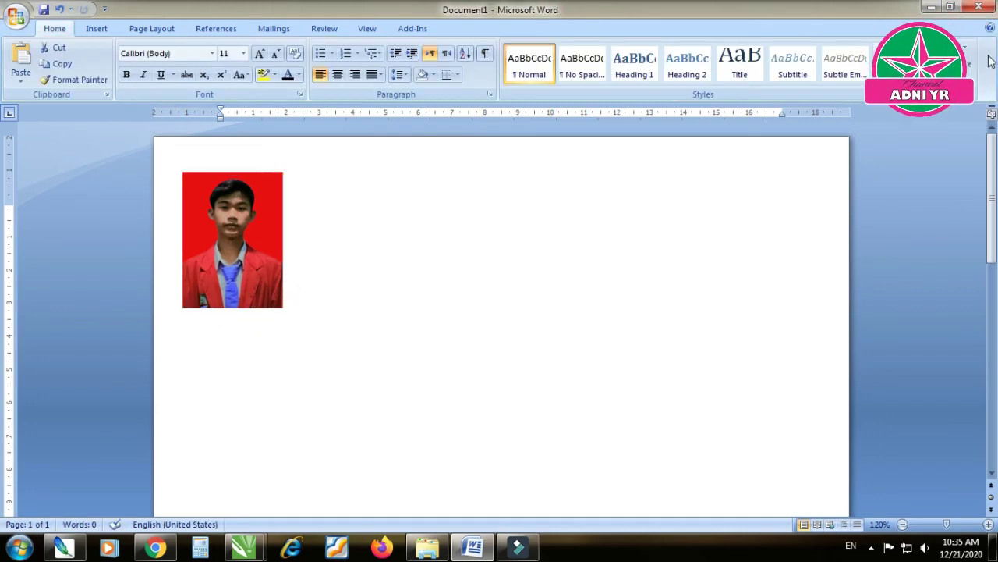
pyautogui.click(232, 243)
pyautogui.doubleClick(232, 243)
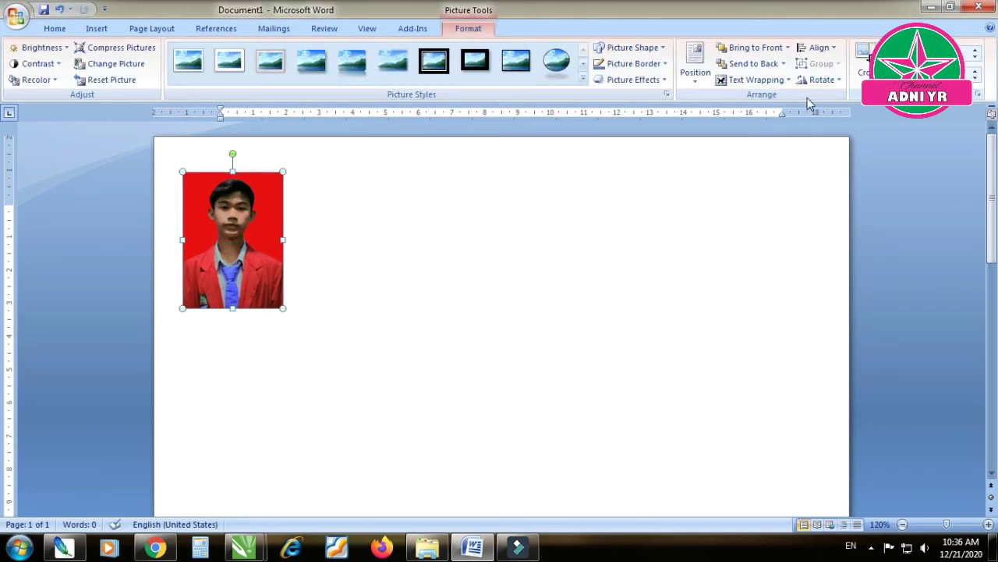
pyautogui.click(489, 305)
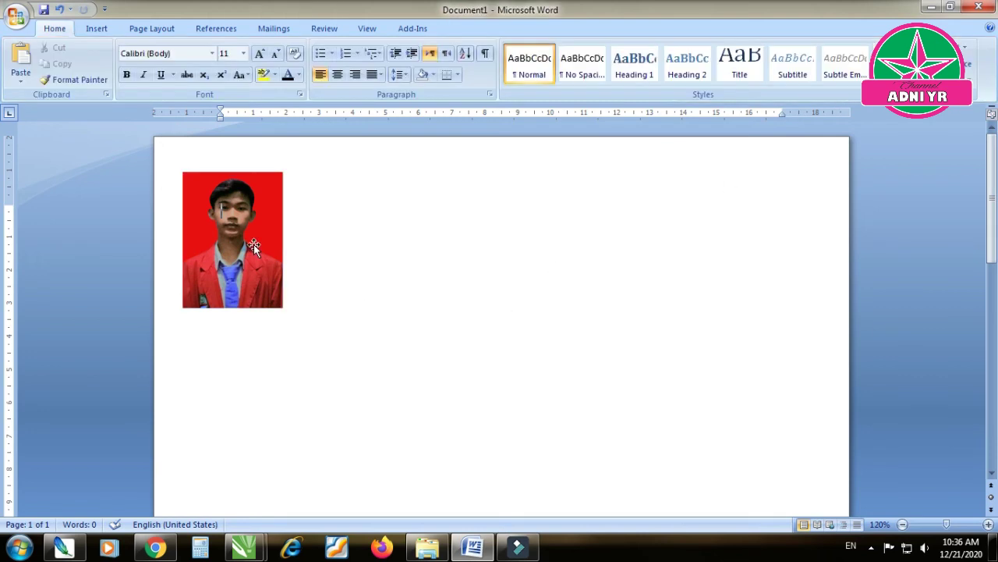
# Duplicate the cropped photo and place the copy just right of the original, level with it.
pyautogui.doubleClick(240, 248)
pyautogui.moveTo(241, 248); pyautogui.dragTo(348, 237)
pyautogui.click(393, 372)
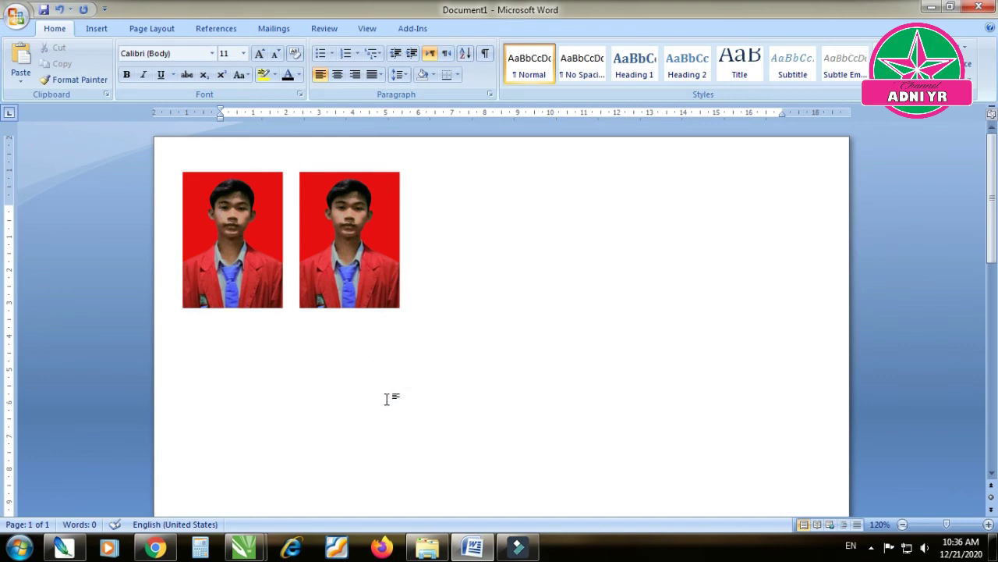
# Open the print properties of the EPSON L310 Series printer and set the document size to A4 210 x 297 mm.
pyautogui.hotkey('ctrl', 'p')
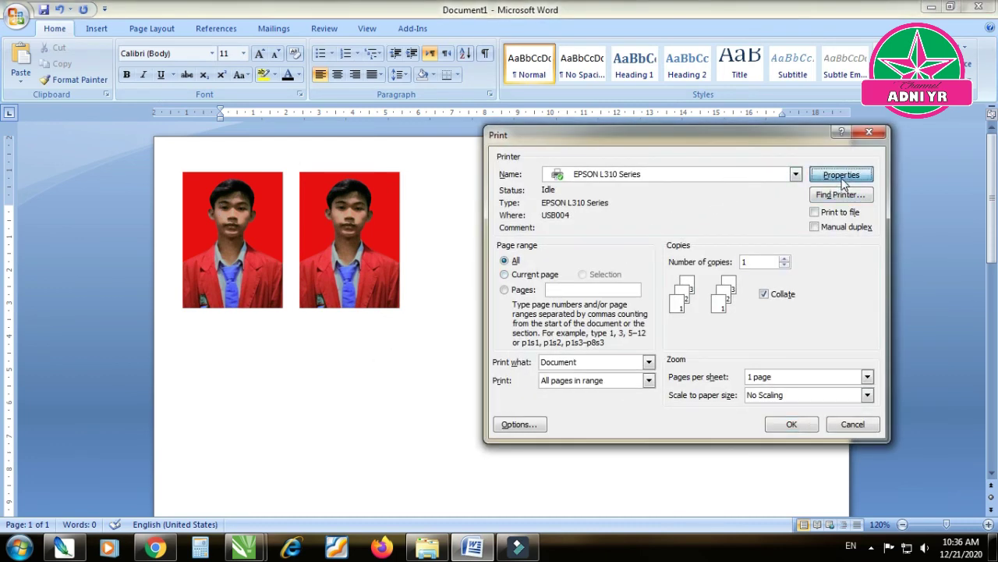
pyautogui.click(843, 174)
pyautogui.click(813, 202)
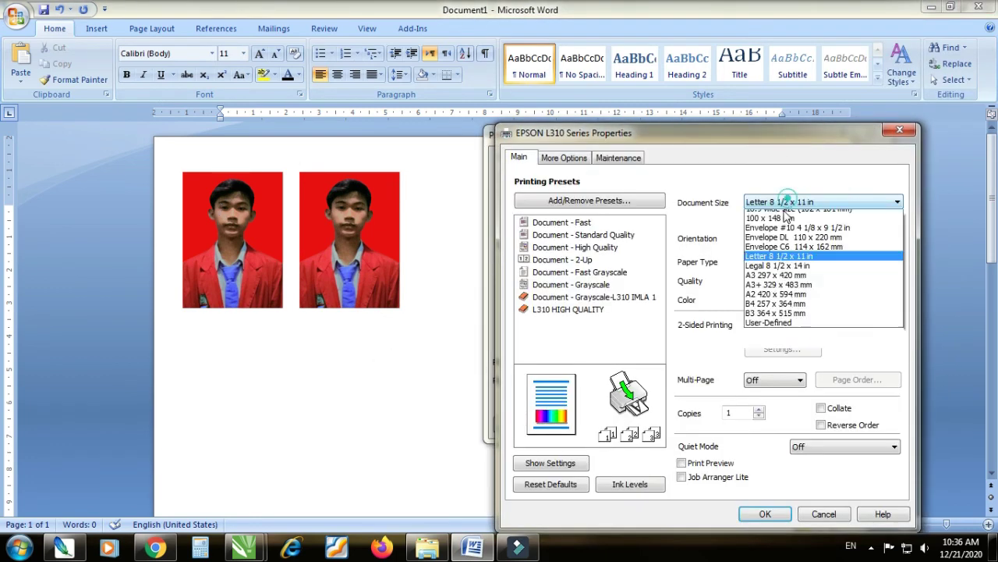
pyautogui.click(780, 215)
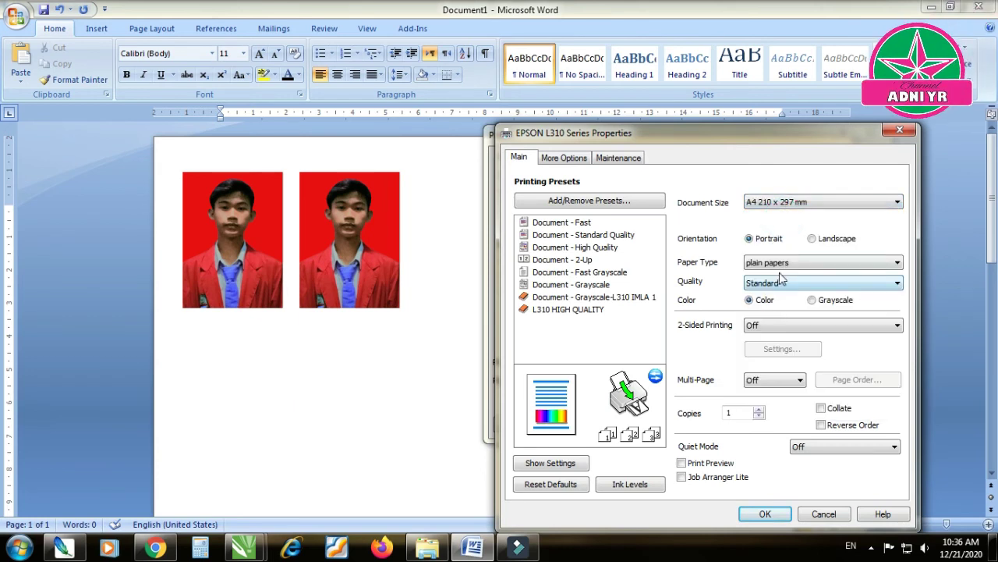
# Adjust the custom print quality level through More Settings for the plain papers type.
pyautogui.click(781, 281)
pyautogui.click(785, 326)
pyautogui.moveTo(618, 231); pyautogui.dragTo(686, 232)
pyautogui.click(564, 283)
pyautogui.click(760, 305)
# Set the paper type to Epson Premium Glossy with a custom quality level from More Settings, and print the document.
pyautogui.click(775, 262)
pyautogui.click(786, 291)
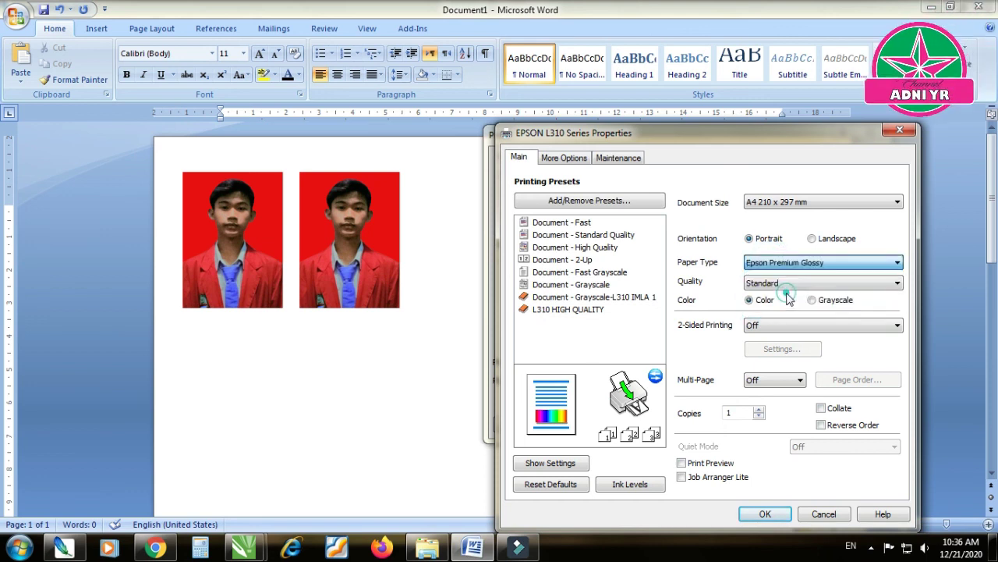
pyautogui.click(784, 331)
pyautogui.click(652, 228)
pyautogui.click(564, 283)
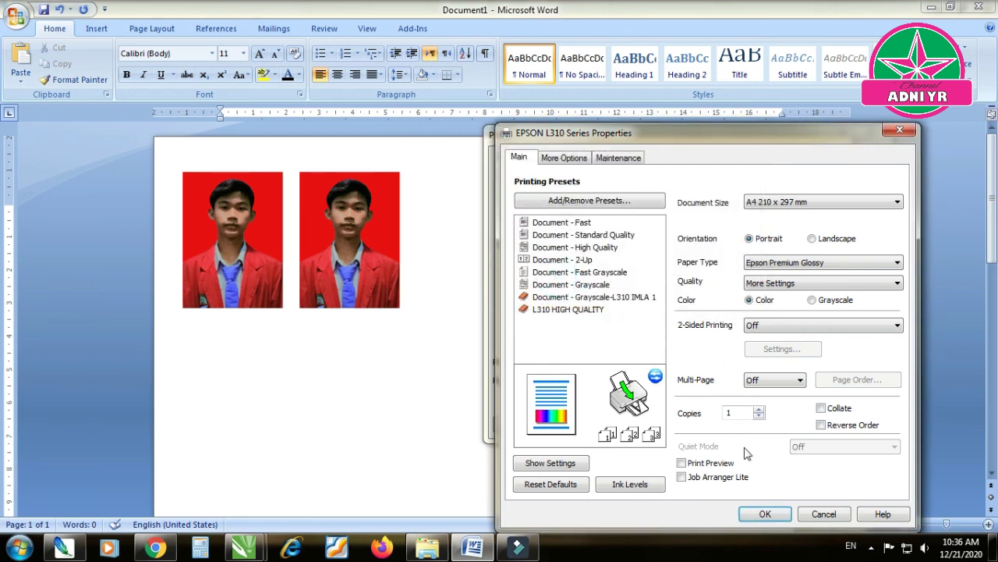
pyautogui.click(765, 513)
pyautogui.click(788, 421)
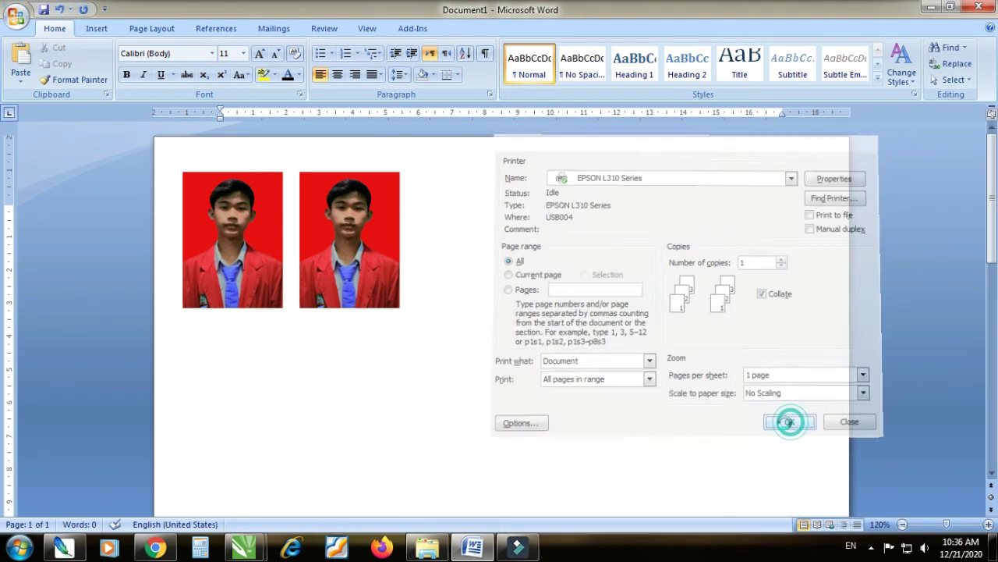